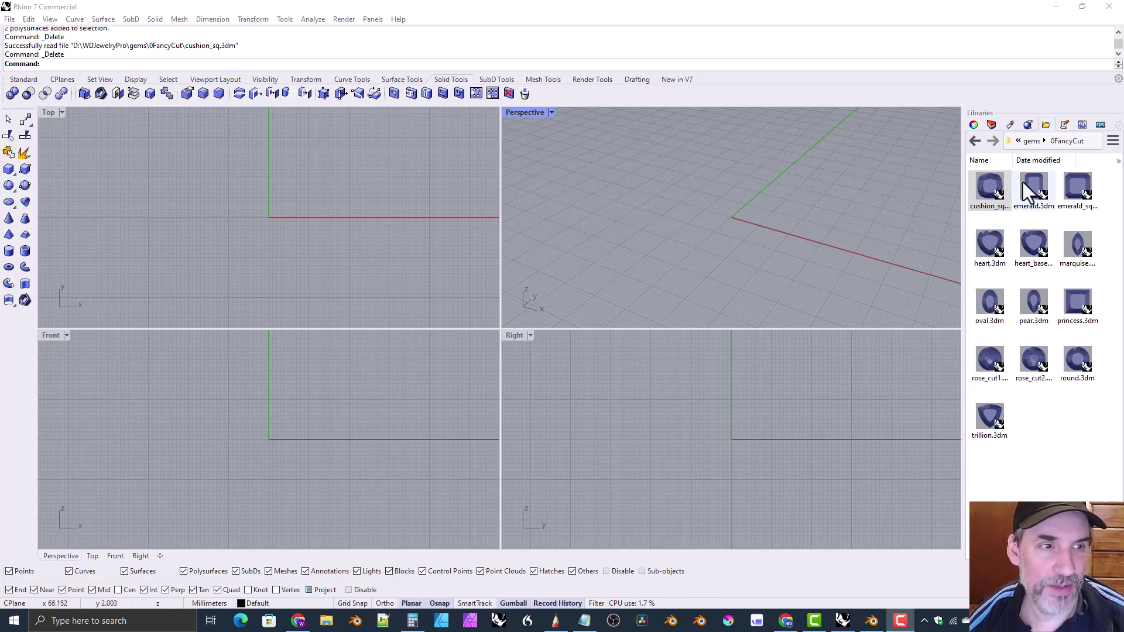
Import cushion_sq.3dm from the Libraries panel into the Perspective view, then deselect it
{"action": "left_click_drag", "start_coordinate": [995, 188], "coordinate": [751, 313]}
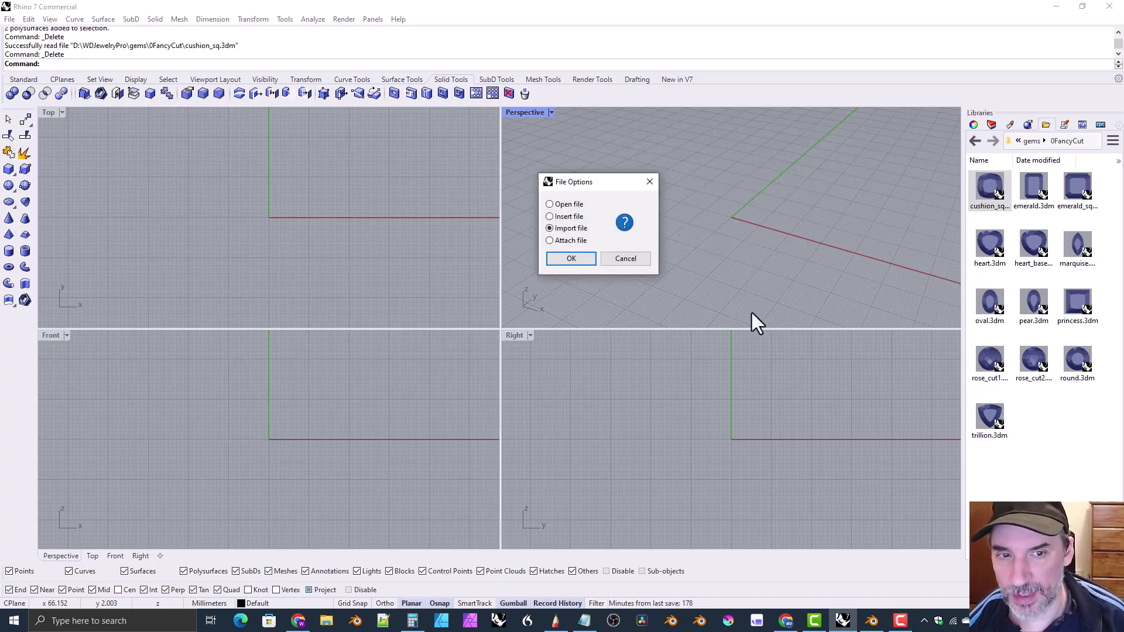
{"action": "left_click", "coordinate": [571, 258]}
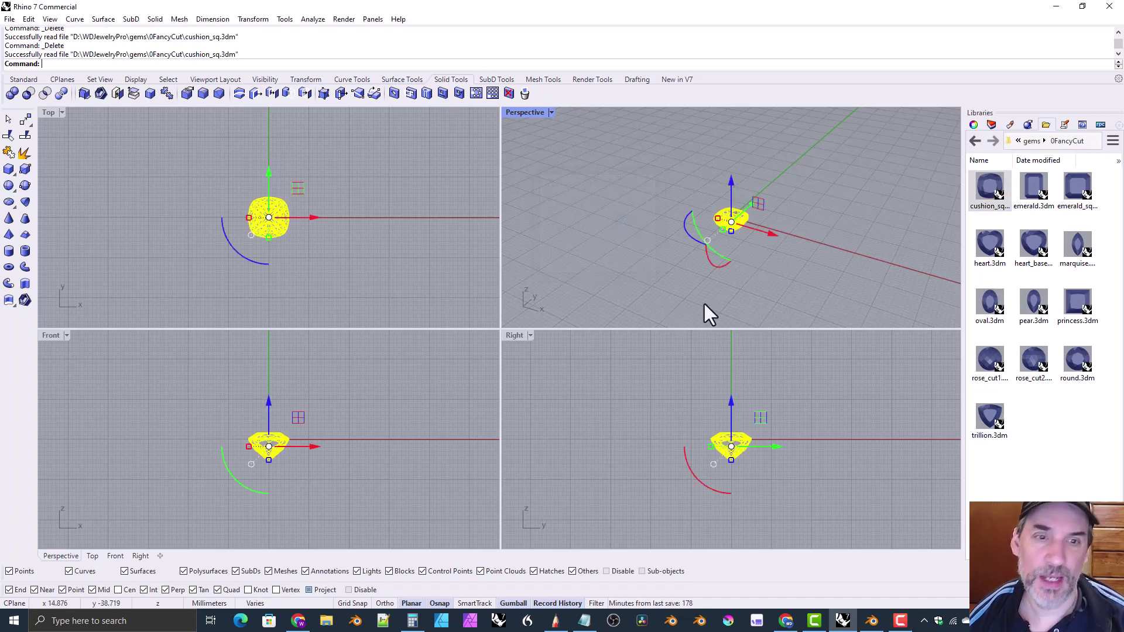
{"action": "left_click", "coordinate": [621, 275]}
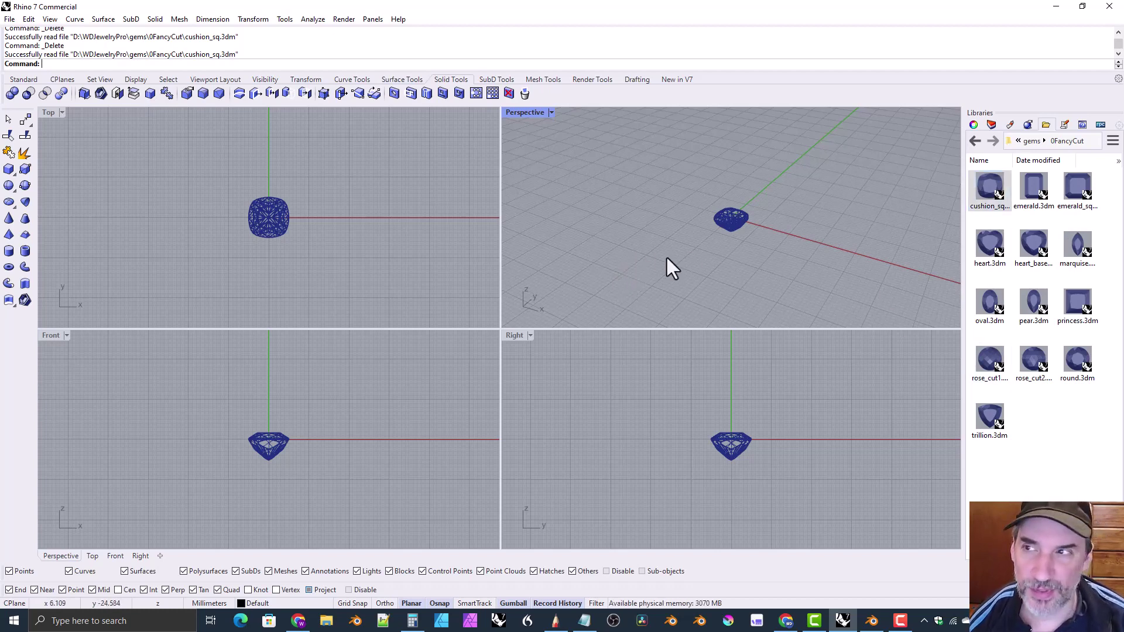
Cancel a File Import, then select everything and delete the cushion gem
{"action": "left_click", "coordinate": [9, 19]}
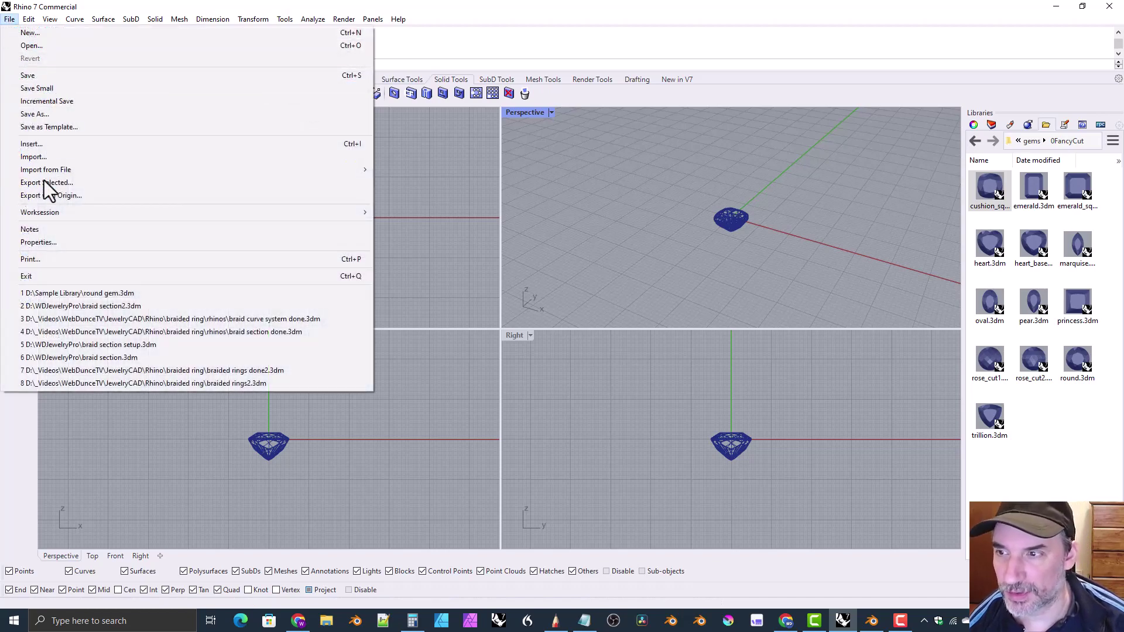
{"action": "left_click", "coordinate": [40, 156]}
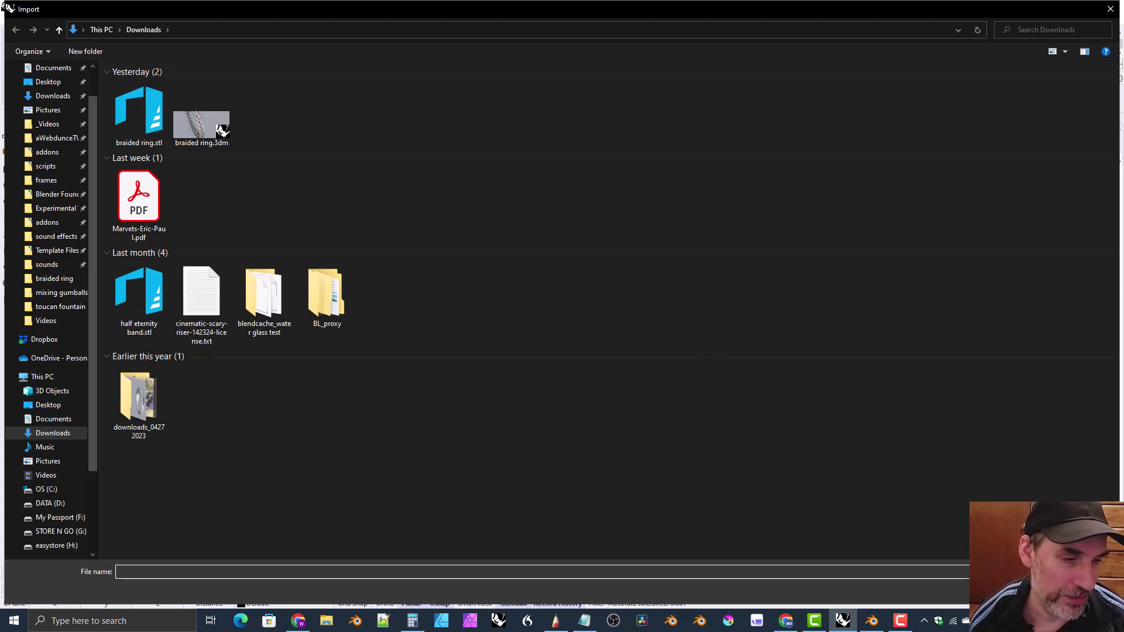
{"action": "key", "text": "Escape"}
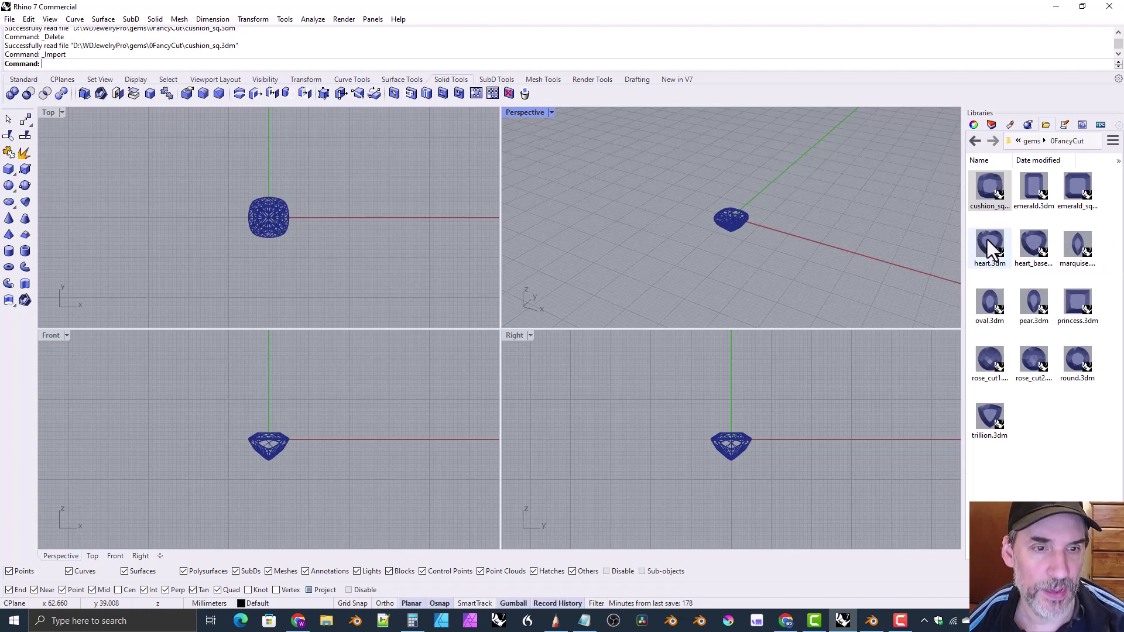
{"action": "key", "text": "ctrl+a"}
{"action": "key", "text": "Delete"}
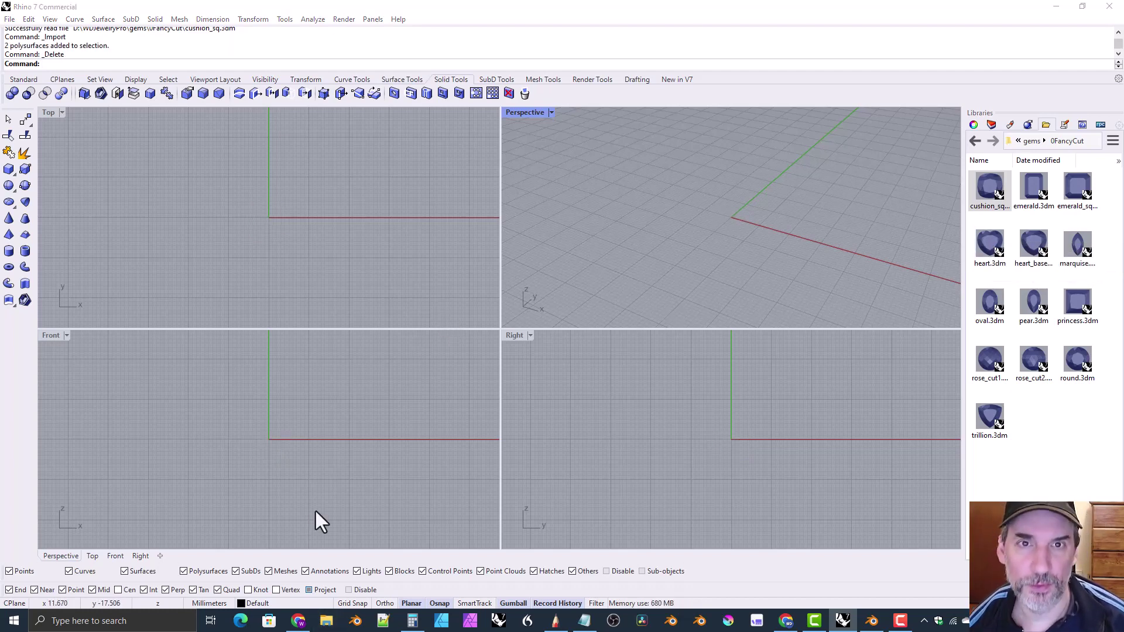
In File Explorer on DATA (D:), create a folder named 'My Cool Rhino Library'
{"action": "key", "text": "super+e"}
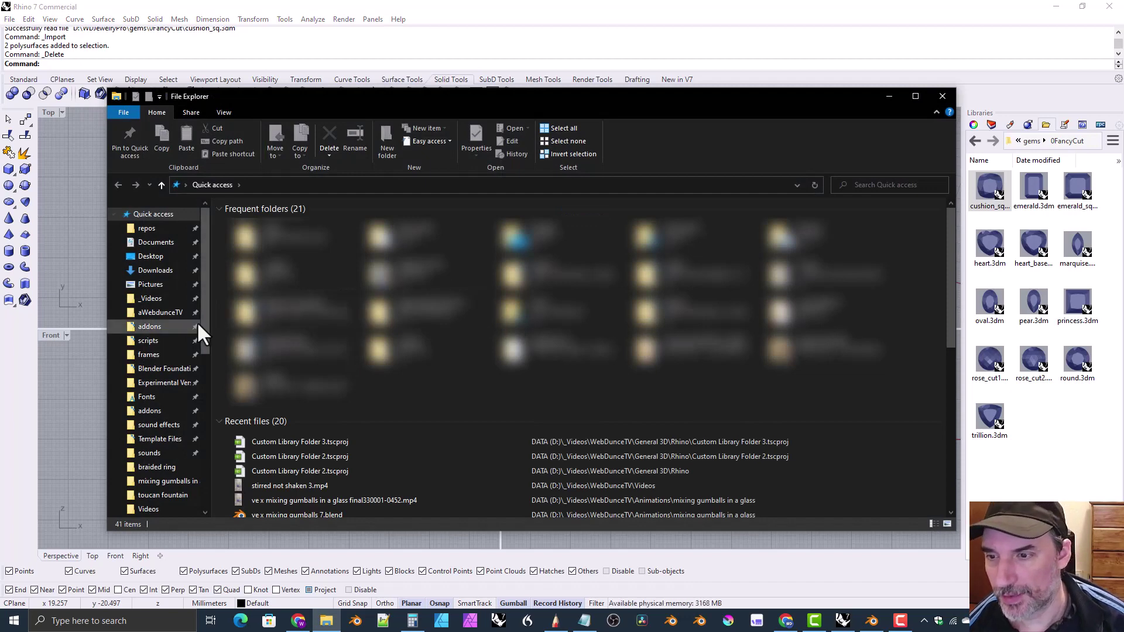
{"action": "scroll", "coordinate": [203, 361], "scroll_direction": "down", "scroll_amount": 4}
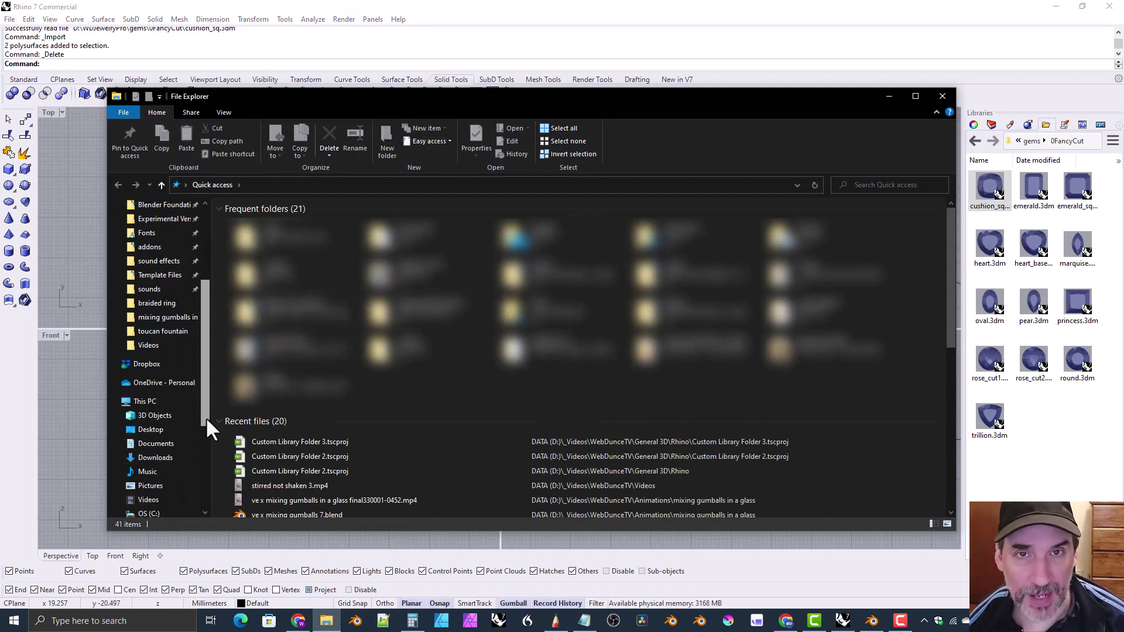
{"action": "scroll", "coordinate": [206, 425], "scroll_direction": "down", "scroll_amount": 2}
{"action": "left_click", "coordinate": [181, 469]}
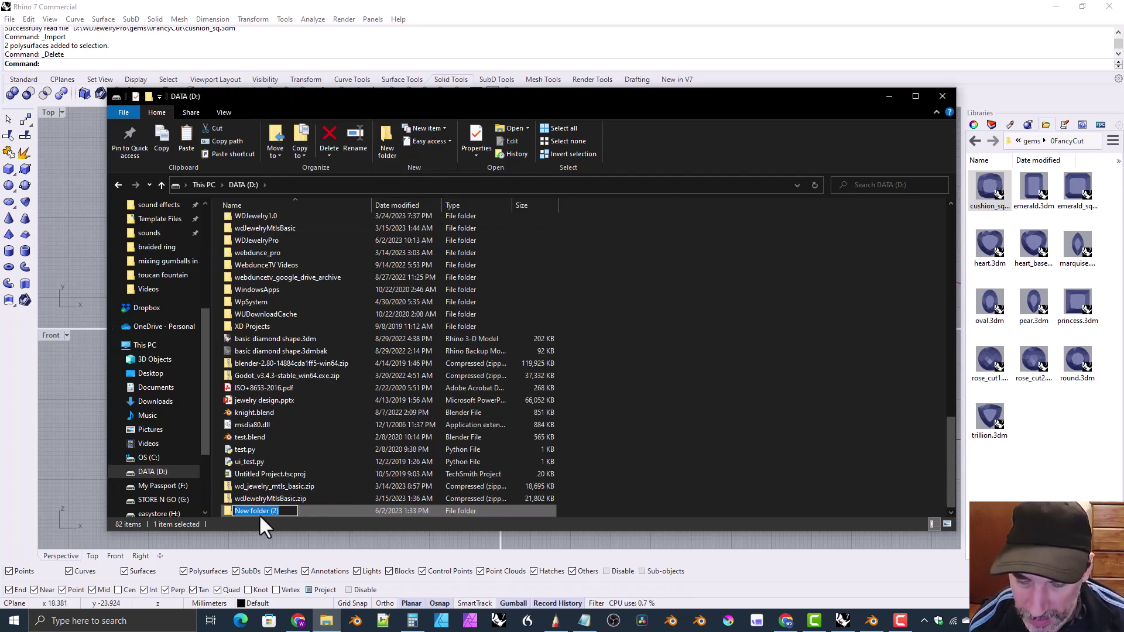
{"action": "type", "text": "R"}
{"action": "type", "text": "M"}
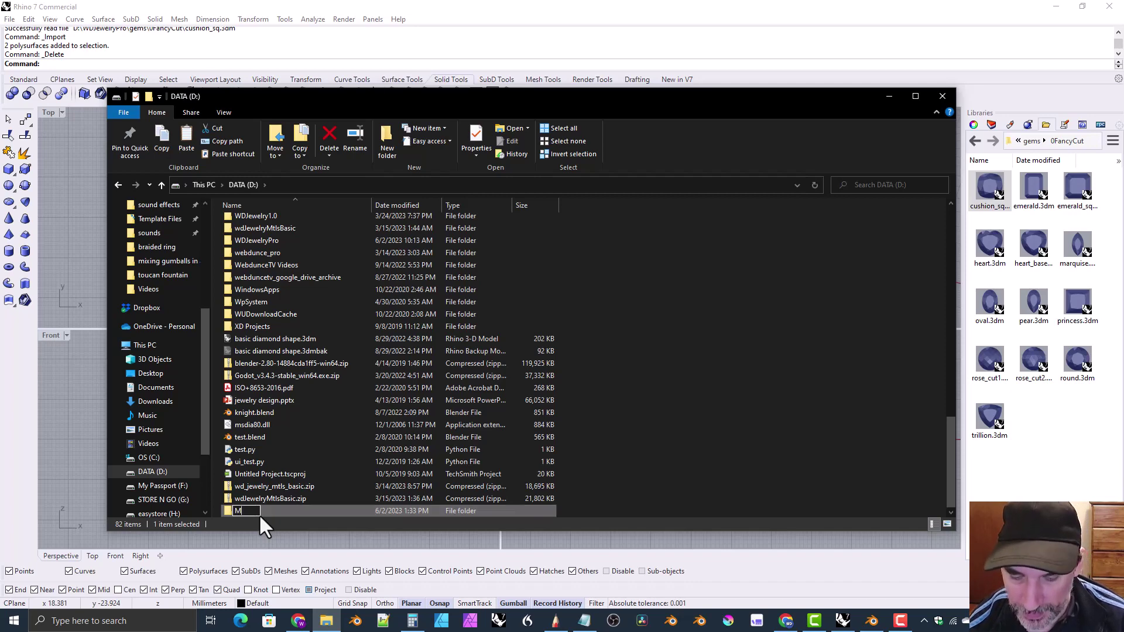
{"action": "type", "text": "y C"}
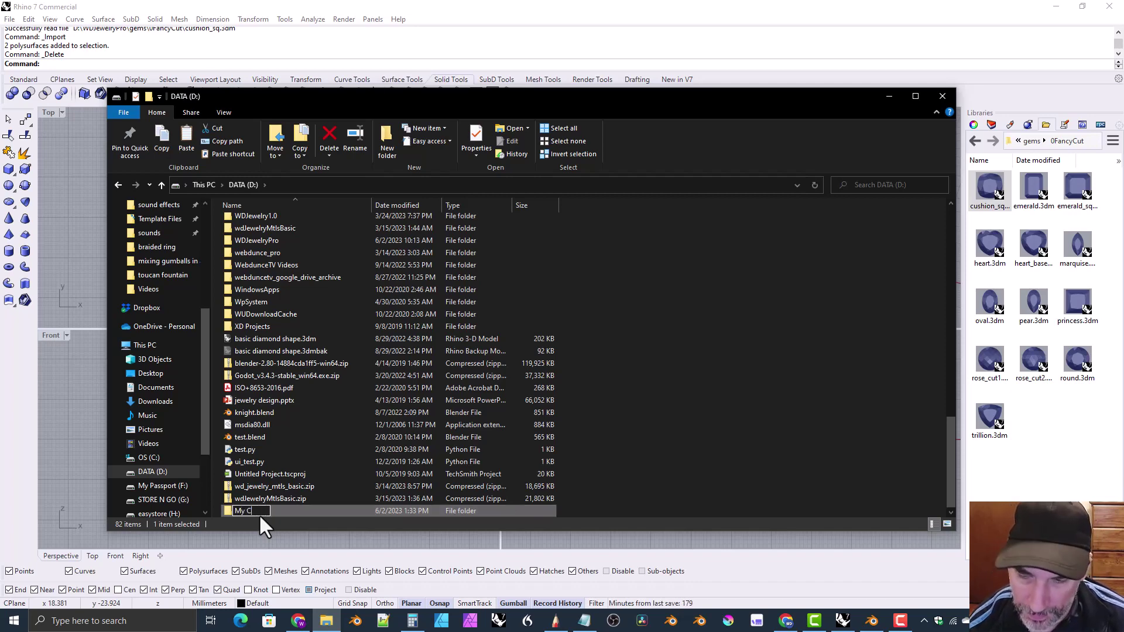
{"action": "type", "text": "ool Rh"}
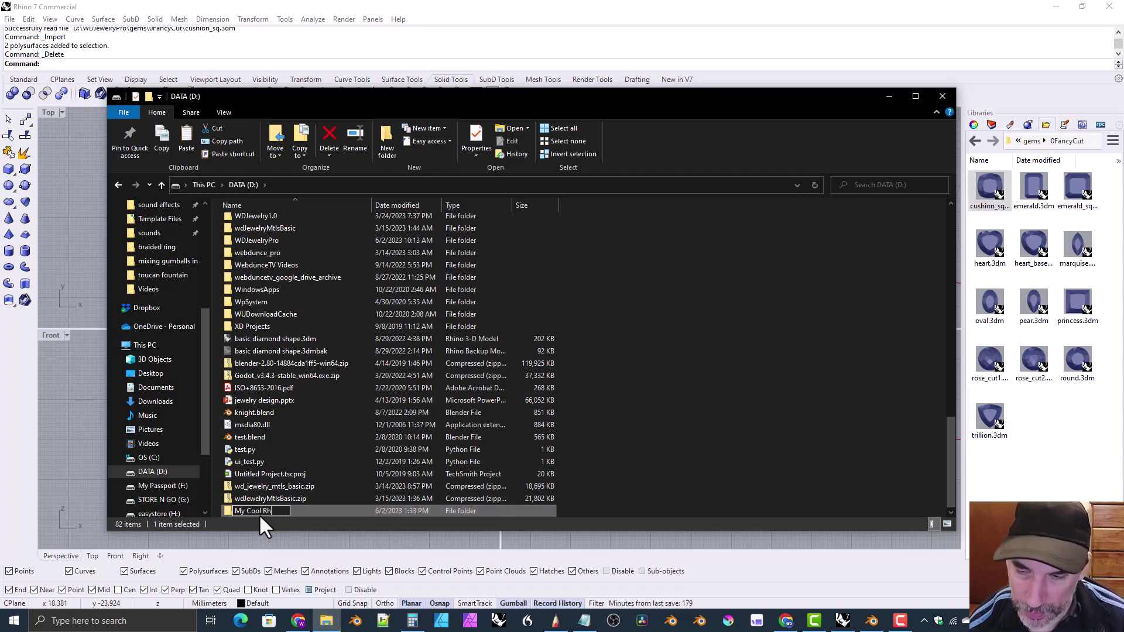
{"action": "type", "text": "ino Library"}
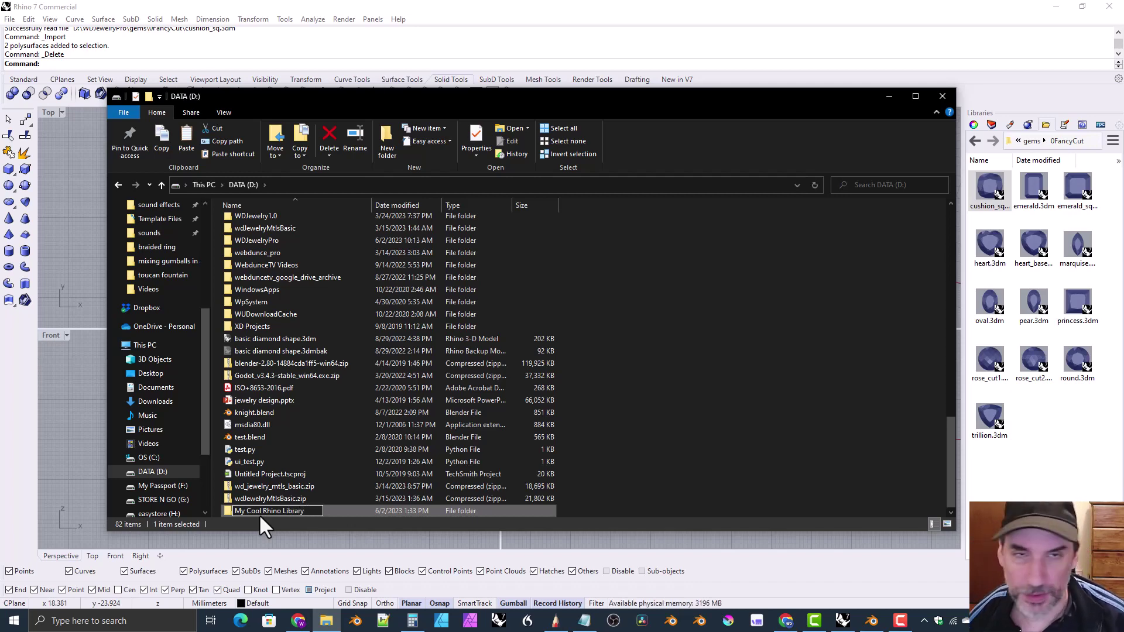
{"action": "key", "text": "Return"}
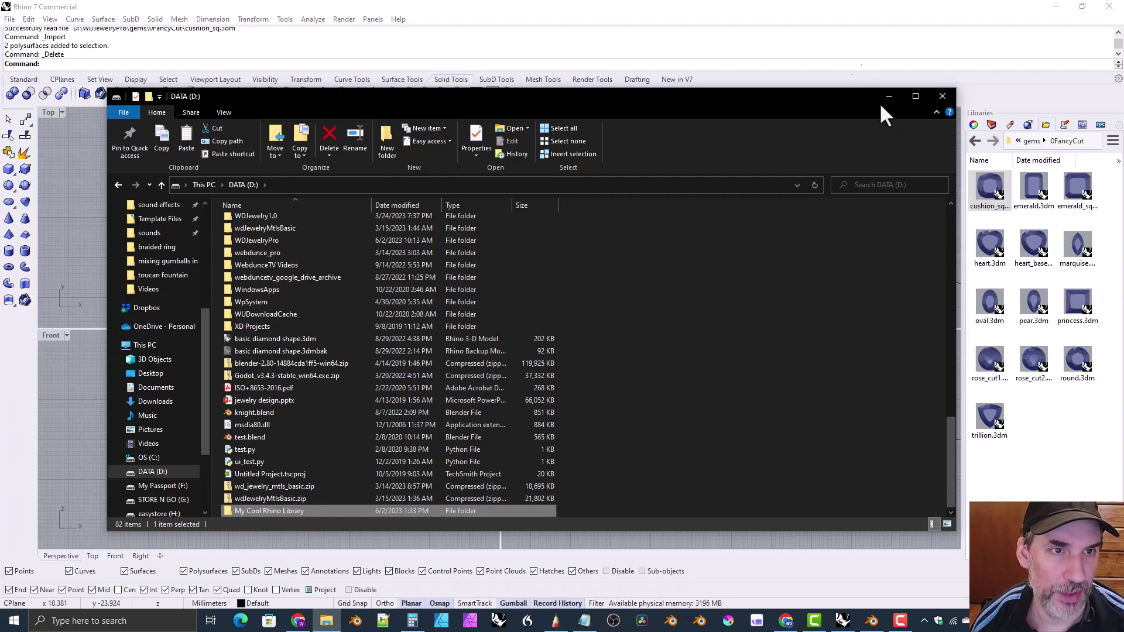
Close File Explorer and open the Libraries panel's options menu
{"action": "left_click", "coordinate": [942, 95]}
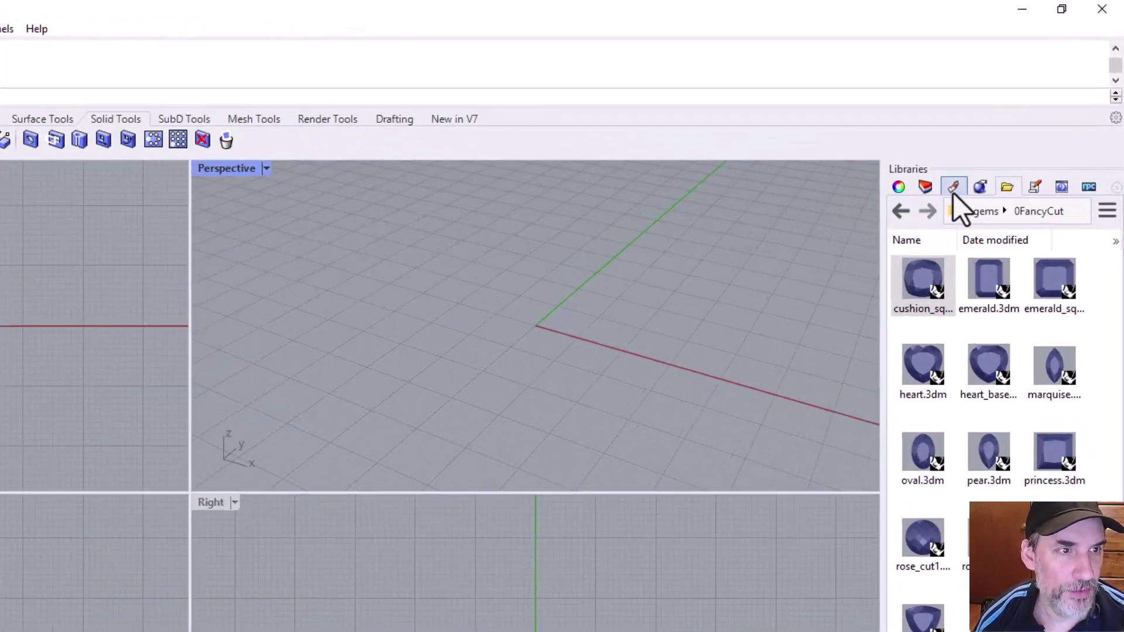
{"action": "left_click", "coordinate": [925, 187]}
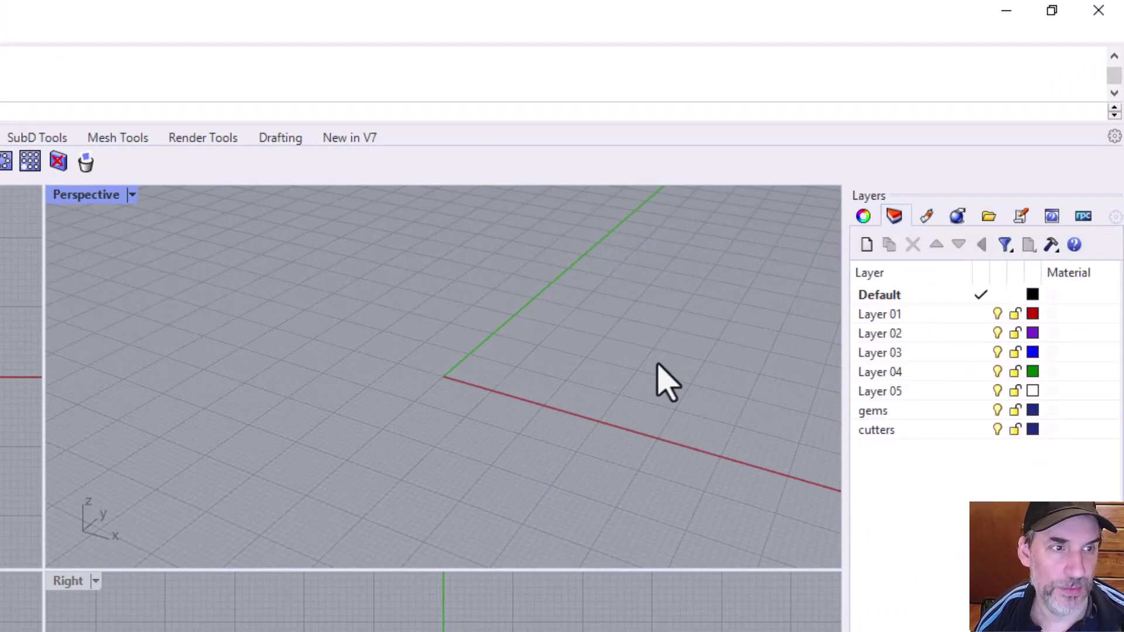
{"action": "left_click", "coordinate": [989, 218]}
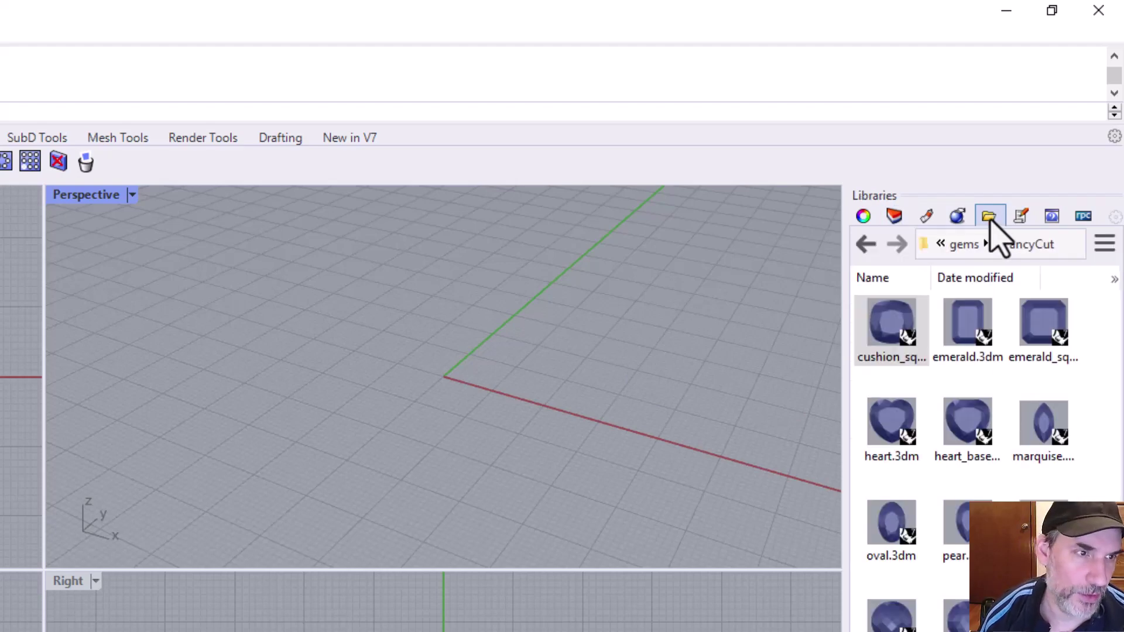
{"action": "left_click", "coordinate": [1105, 246]}
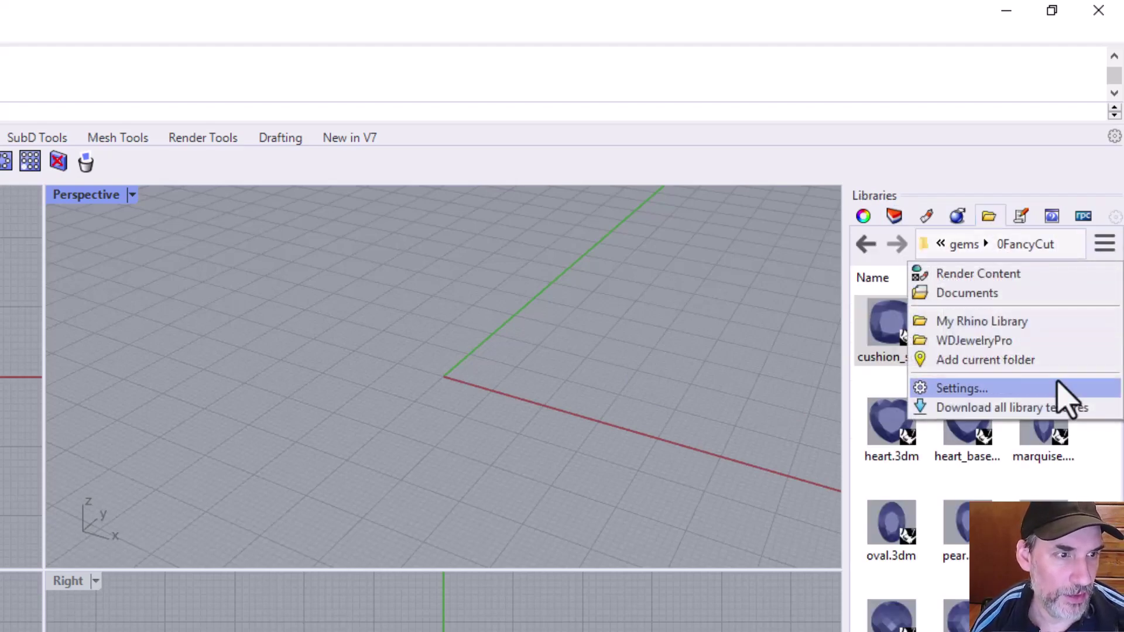
In the Libraries options, add a new custom library folder entry and browse for its folder
{"action": "left_click", "coordinate": [968, 402]}
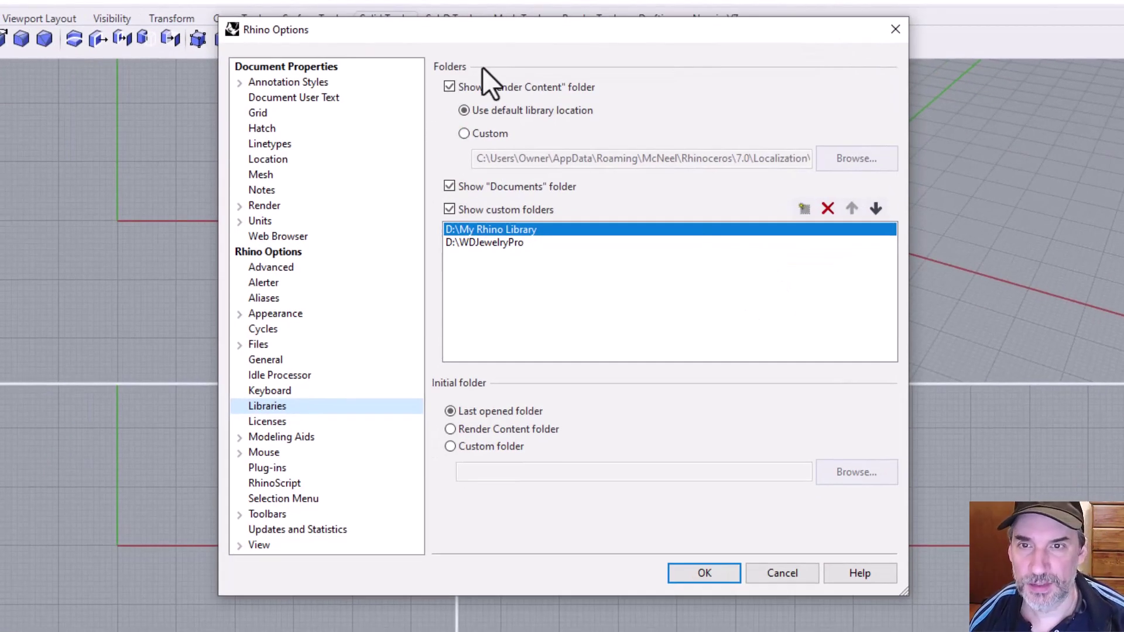
{"action": "left_click_drag", "start_coordinate": [485, 34], "coordinate": [444, 60]}
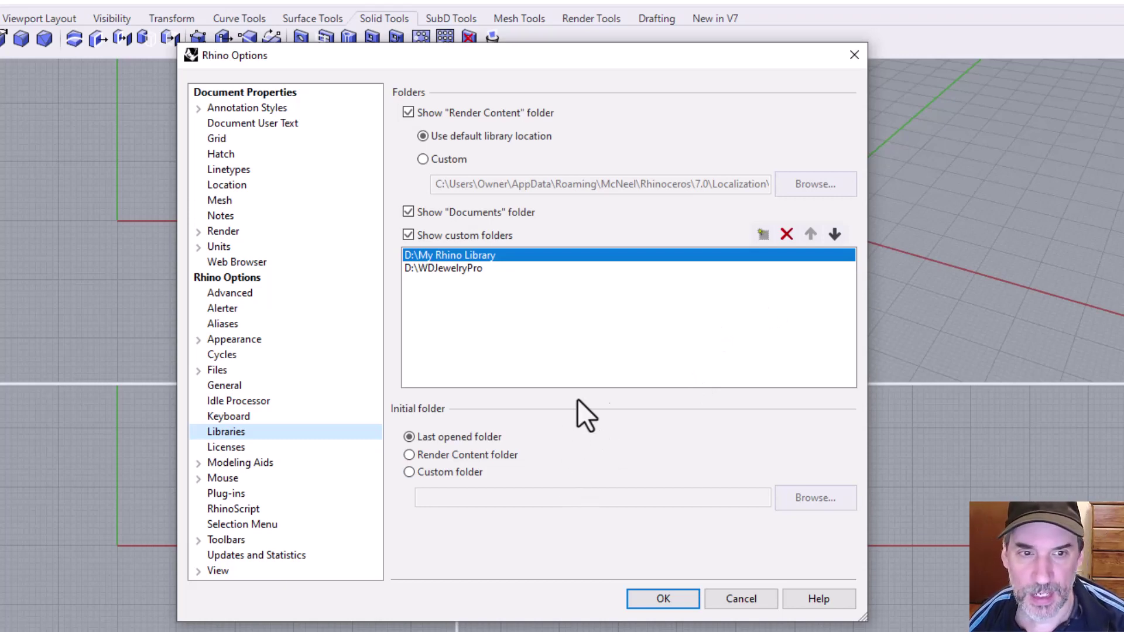
{"action": "left_click", "coordinate": [760, 235]}
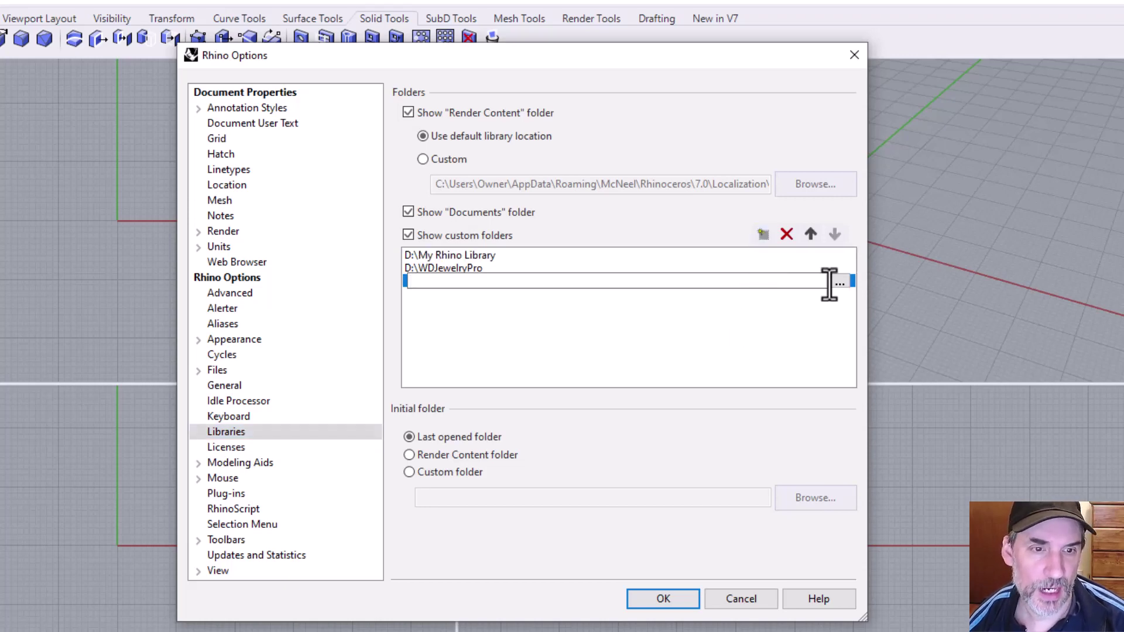
{"action": "left_click", "coordinate": [838, 283]}
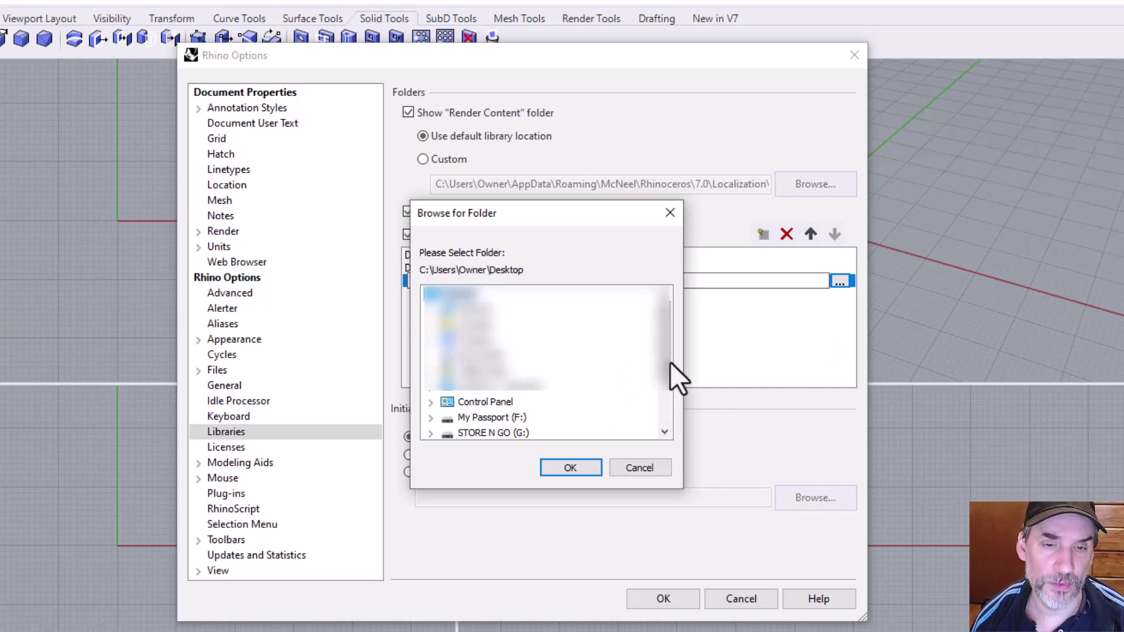
{"action": "left_click_drag", "start_coordinate": [669, 363], "coordinate": [661, 394]}
Choose D:\My Cool Rhino Library as the custom folder and confirm the options
{"action": "left_click", "coordinate": [429, 387]}
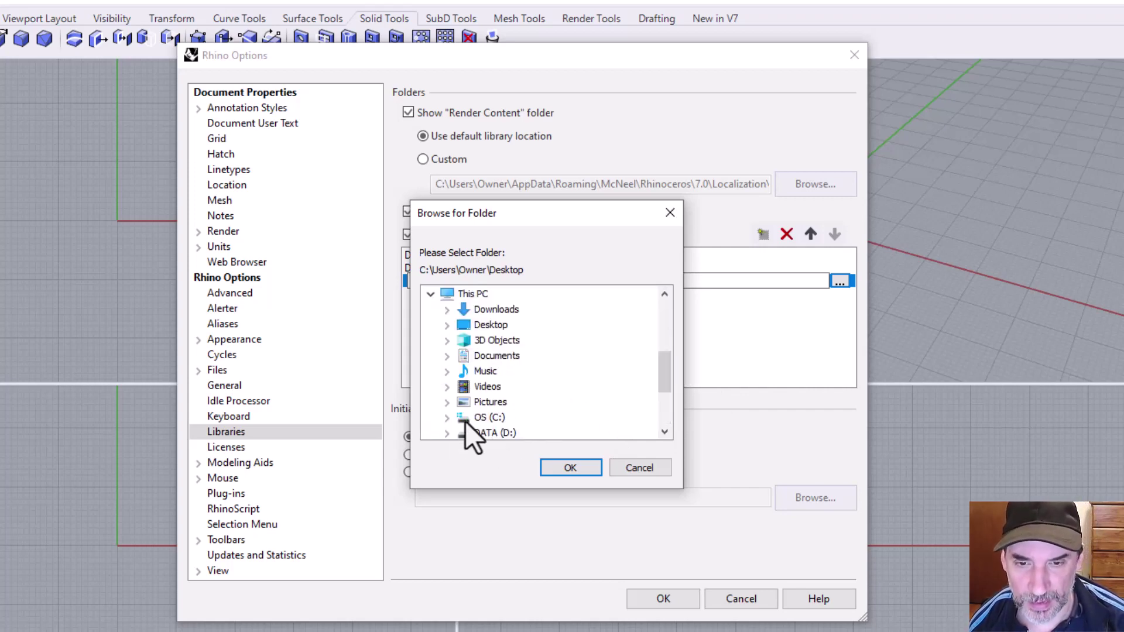
{"action": "double_click", "coordinate": [467, 433]}
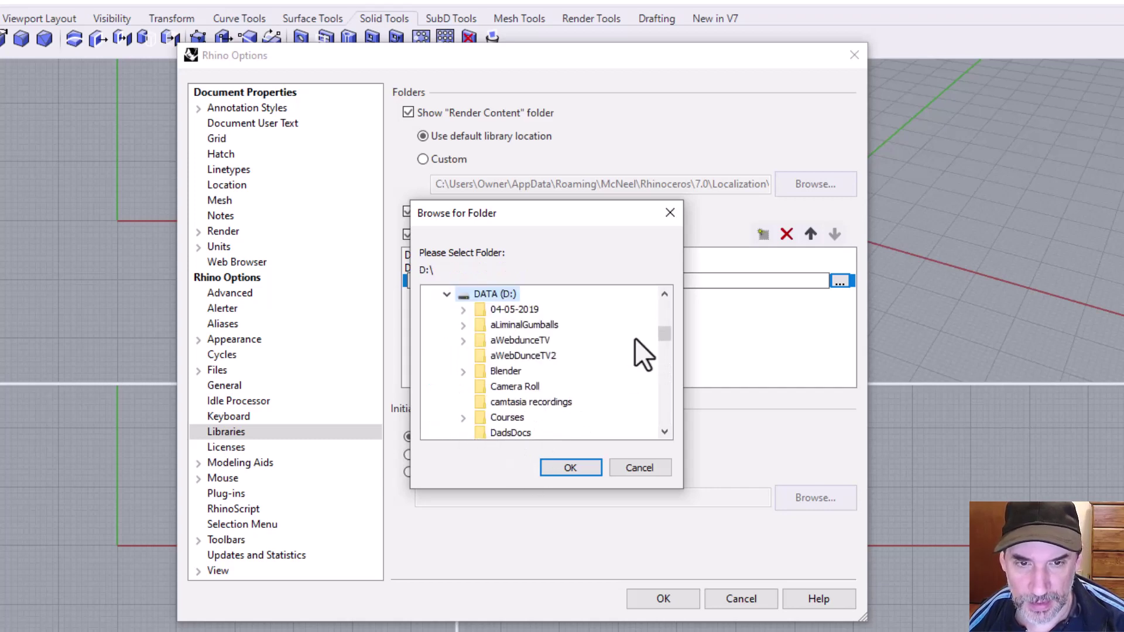
{"action": "left_click_drag", "start_coordinate": [664, 335], "coordinate": [661, 367]}
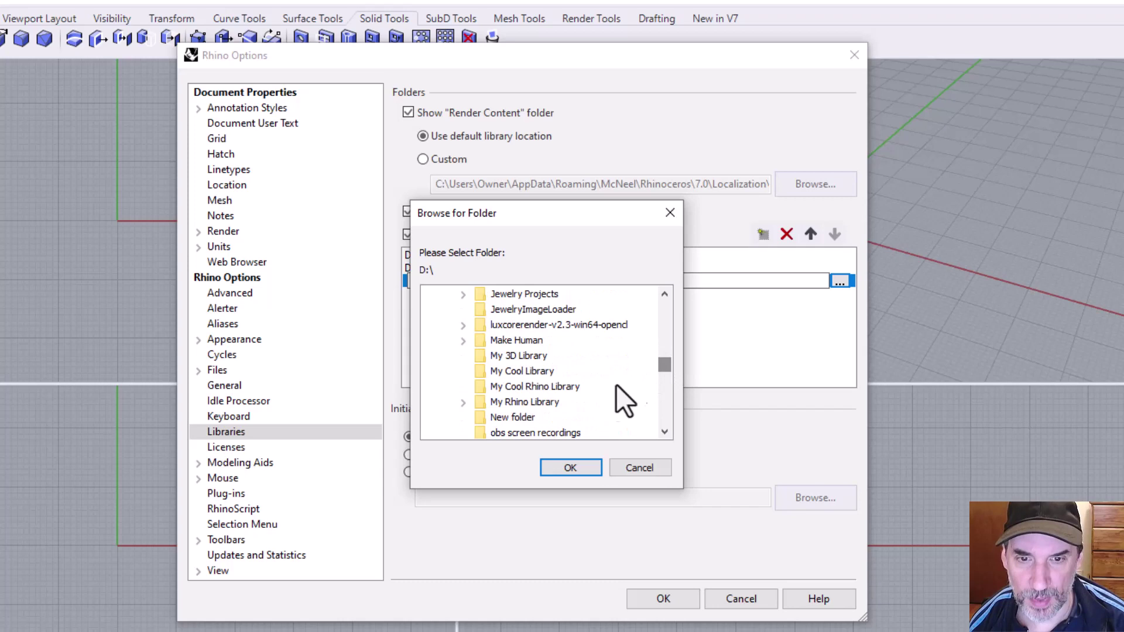
{"action": "left_click", "coordinate": [530, 387]}
{"action": "left_click", "coordinate": [568, 467]}
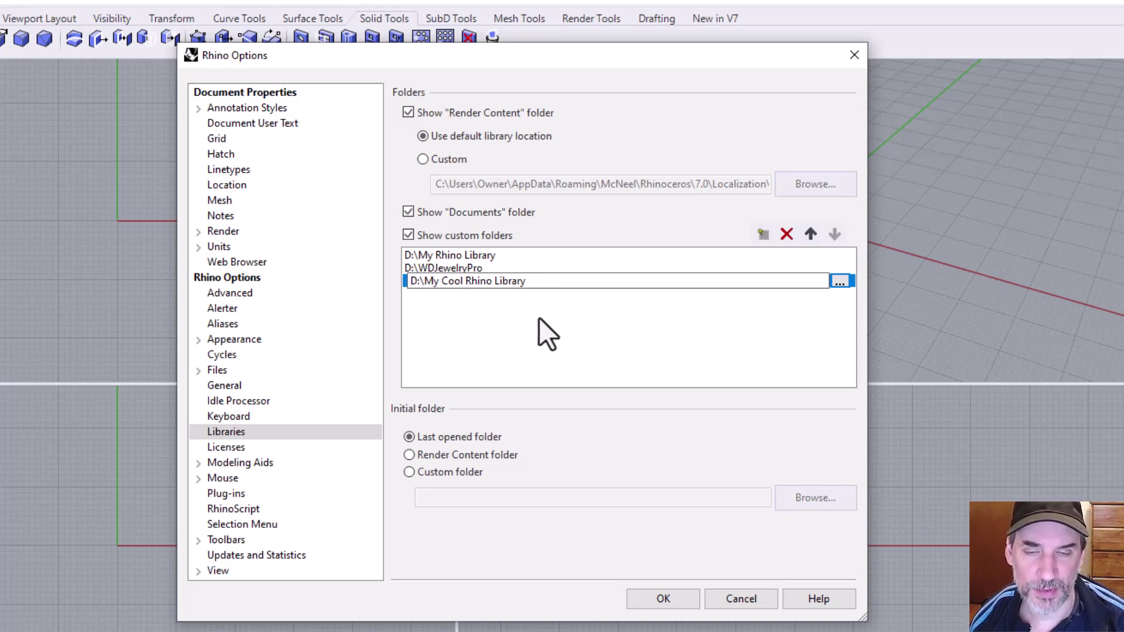
{"action": "key", "text": "Return"}
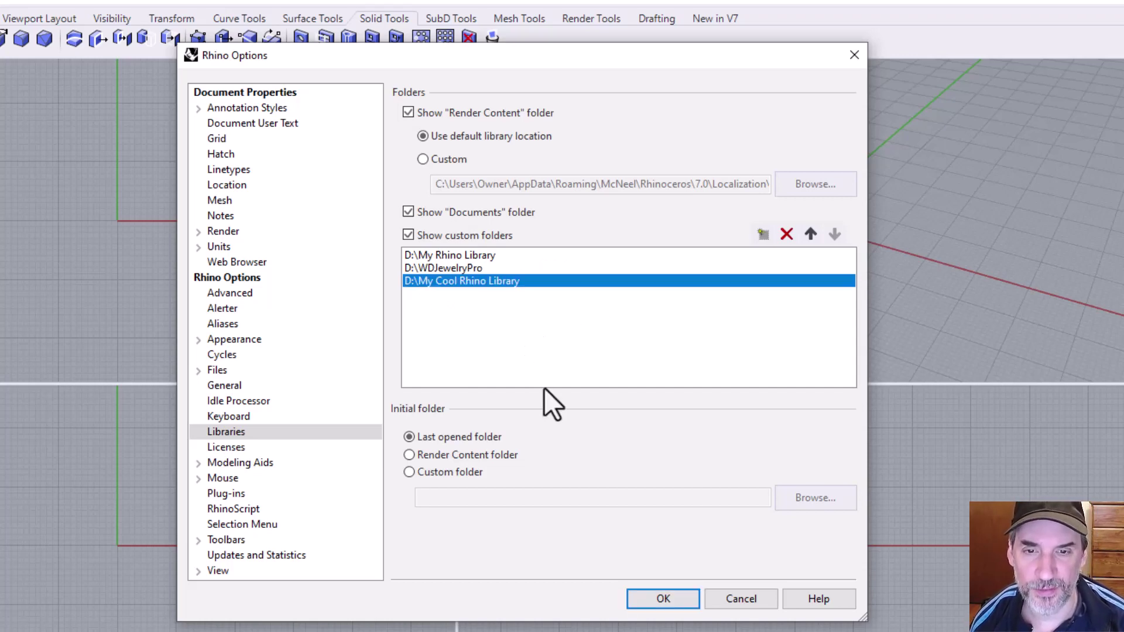
{"action": "left_click", "coordinate": [670, 600]}
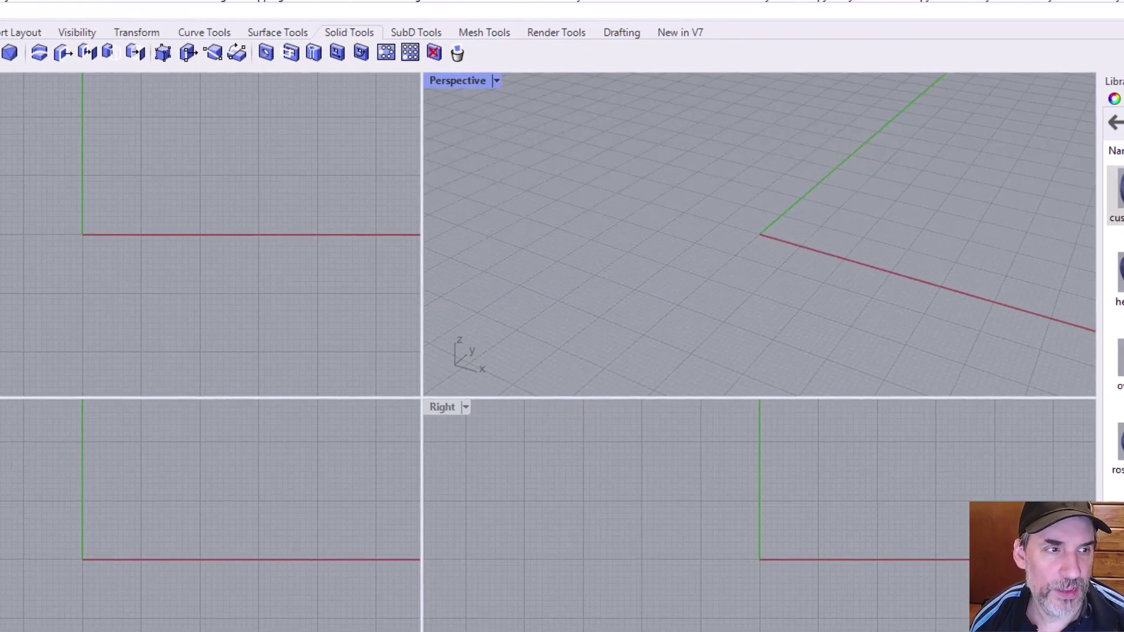
Switch to My Rhino Library and import asher.3dm from Gems\realistic into Perspective
{"action": "left_click", "coordinate": [1108, 206]}
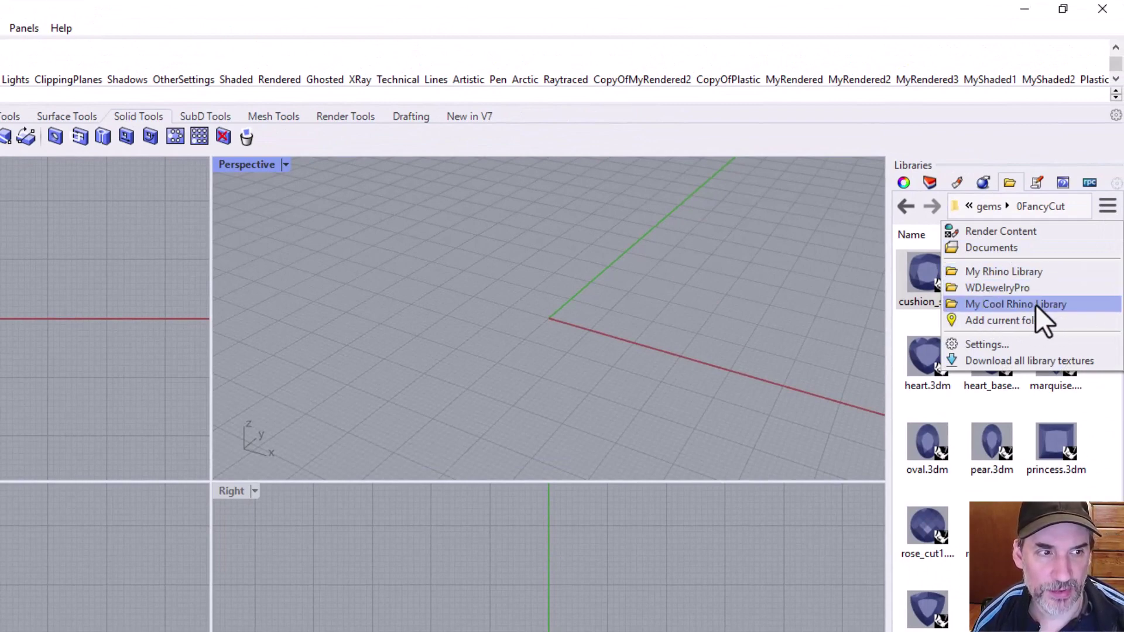
{"action": "left_click", "coordinate": [996, 306]}
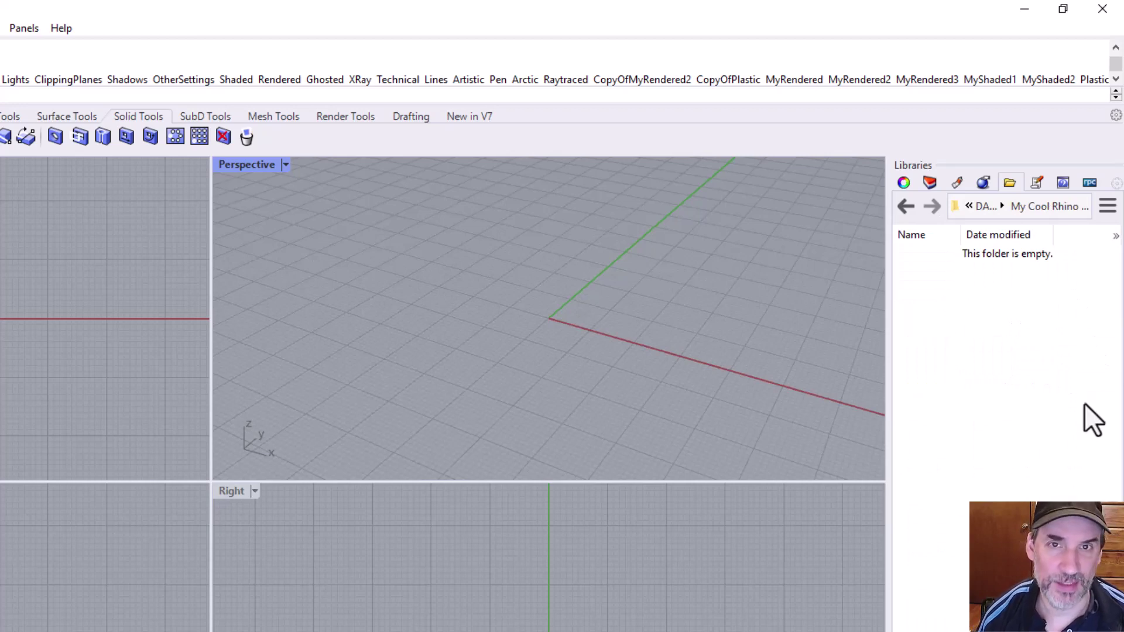
{"action": "left_click", "coordinate": [1107, 206]}
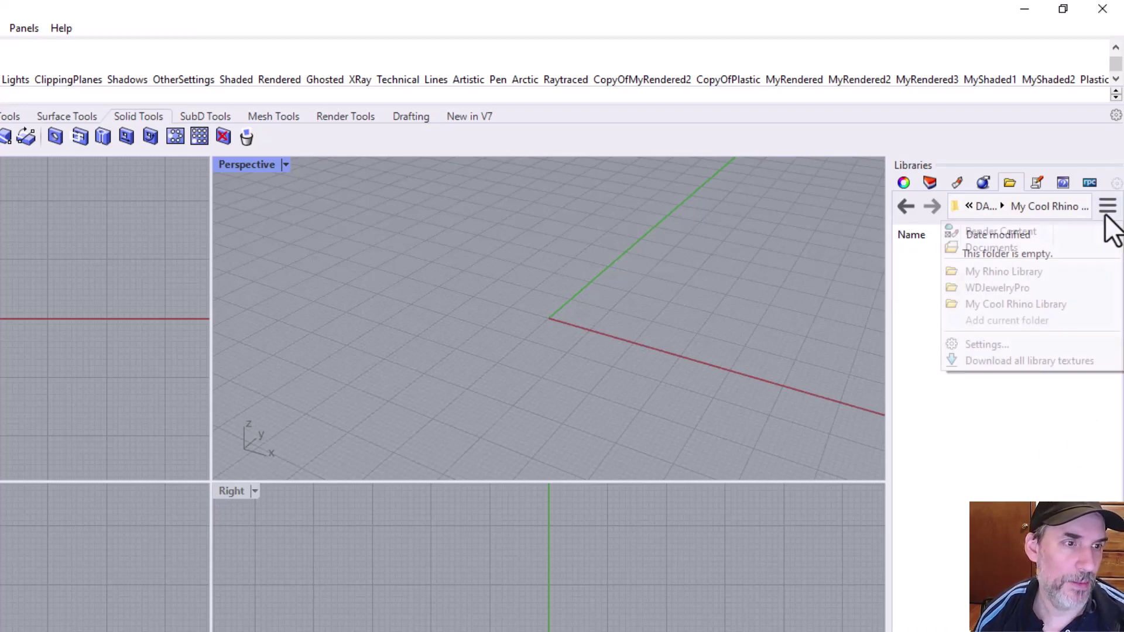
{"action": "left_click", "coordinate": [999, 275]}
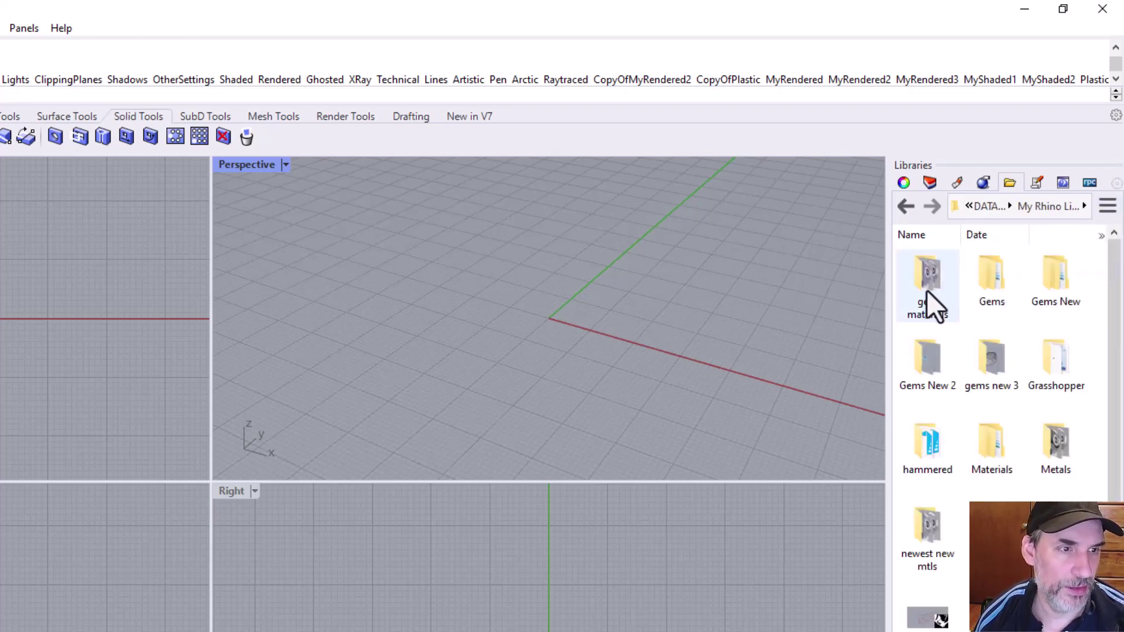
{"action": "double_click", "coordinate": [988, 286]}
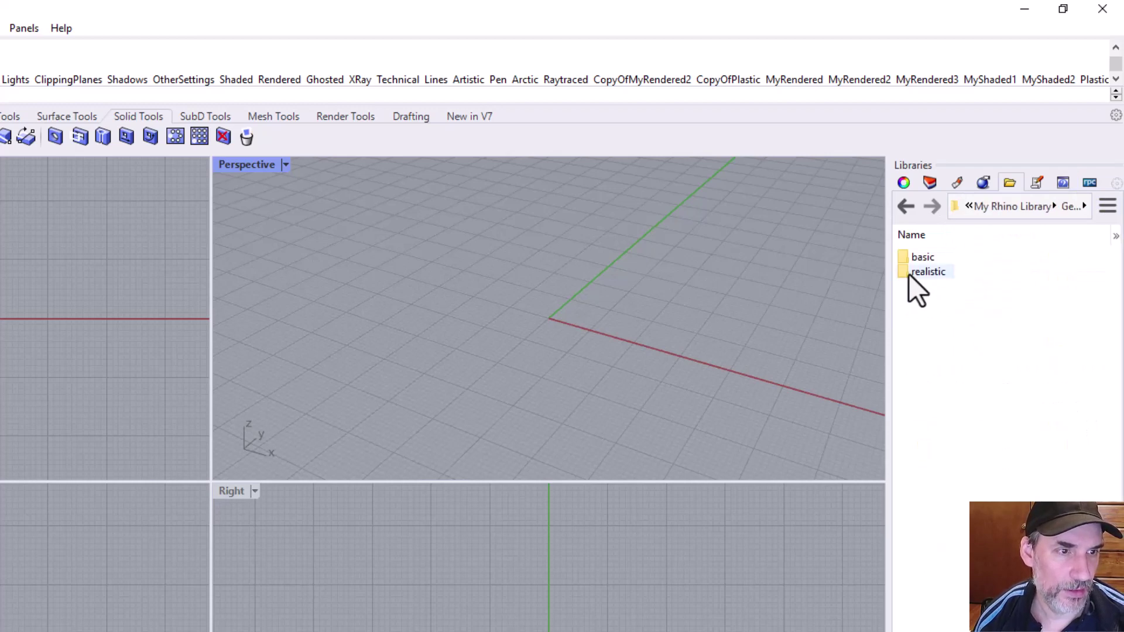
{"action": "left_click", "coordinate": [912, 272]}
{"action": "double_click", "coordinate": [912, 271]}
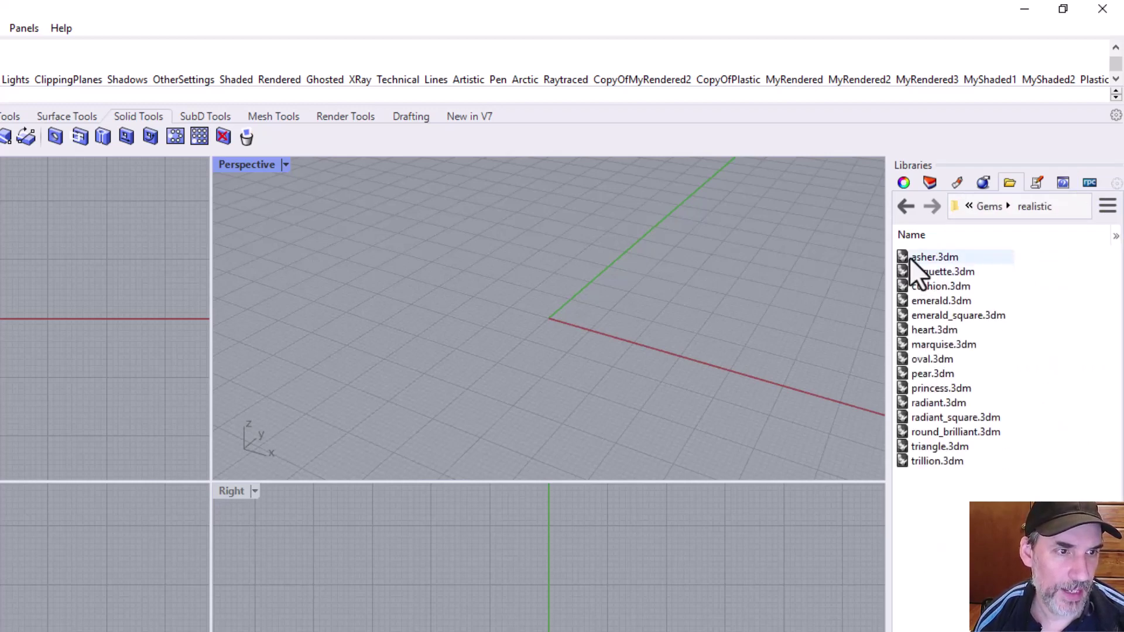
{"action": "left_click_drag", "start_coordinate": [909, 258], "coordinate": [592, 374]}
{"action": "left_click", "coordinate": [315, 378]}
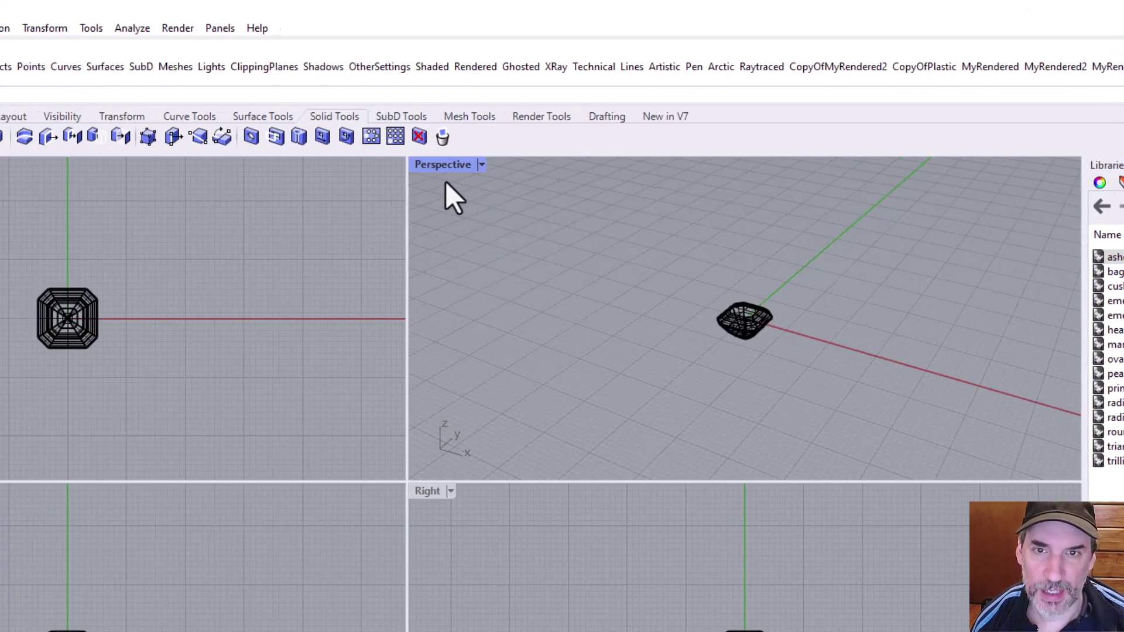
Save the scene as 'asher gem' in D:\My Cool Rhino Library
{"action": "key", "text": "ctrl+a"}
{"action": "key", "text": "Escape"}
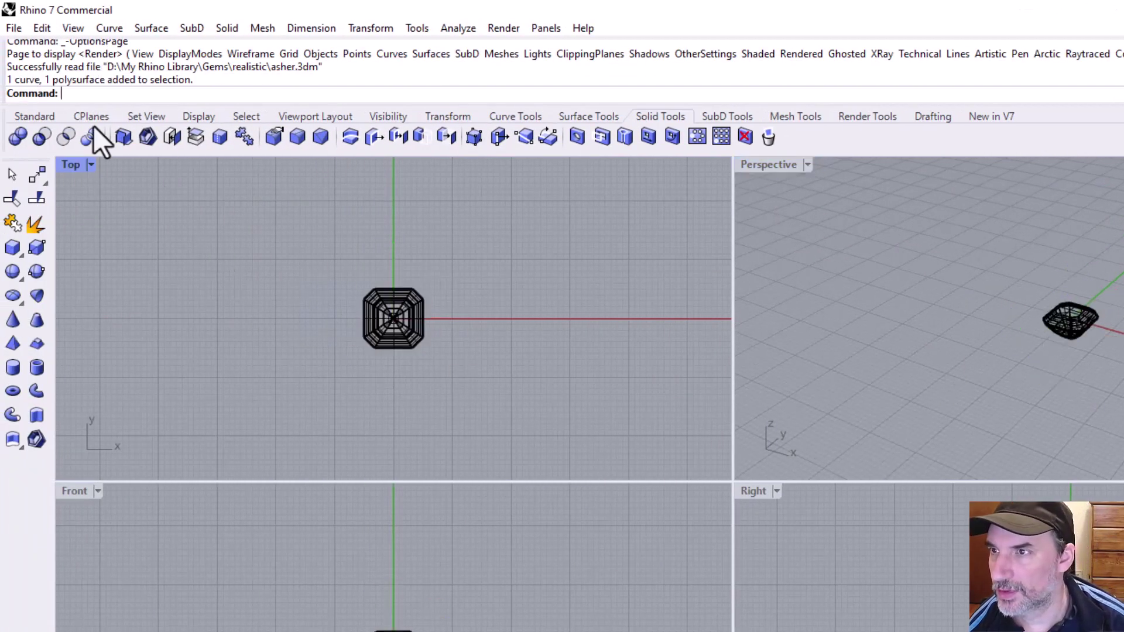
{"action": "left_click", "coordinate": [13, 27]}
{"action": "left_click", "coordinate": [51, 166]}
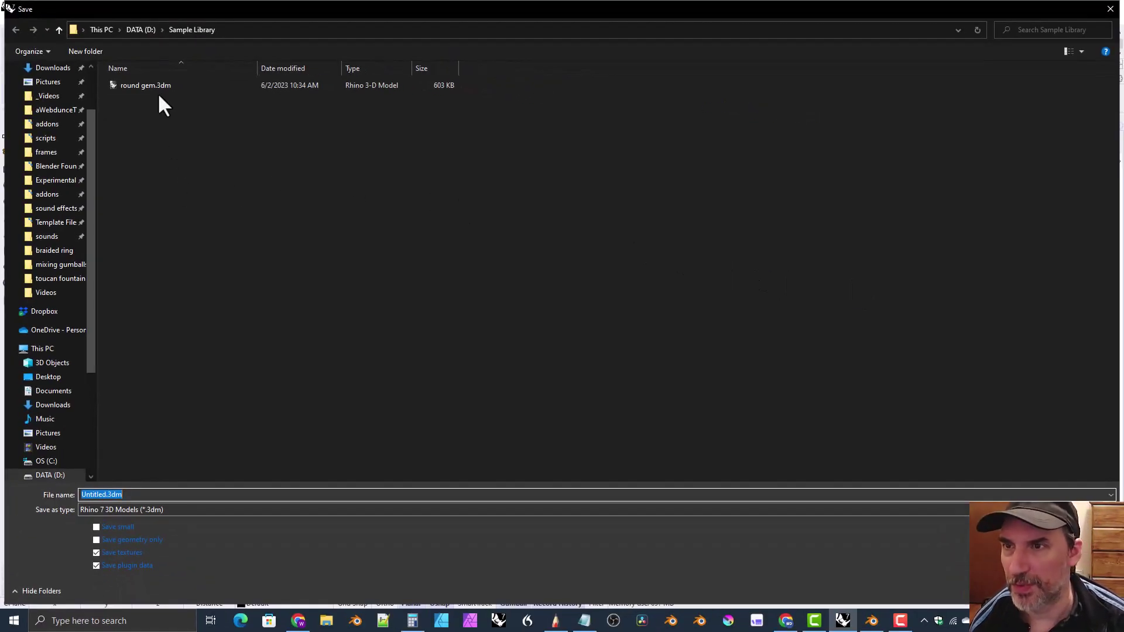
{"action": "left_click", "coordinate": [57, 30]}
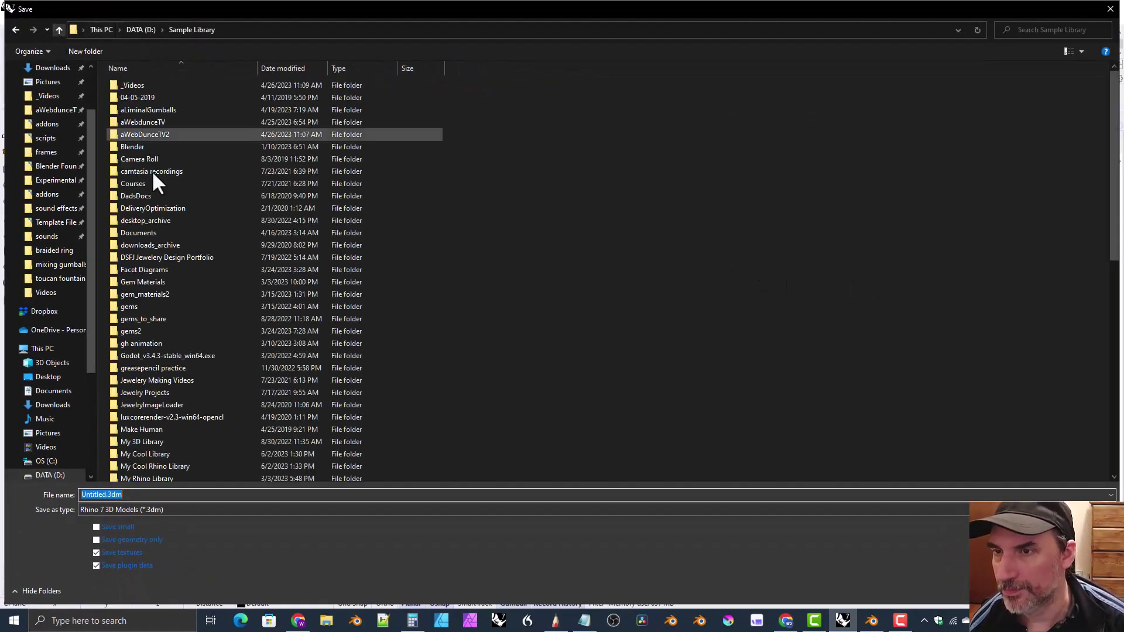
{"action": "double_click", "coordinate": [117, 467]}
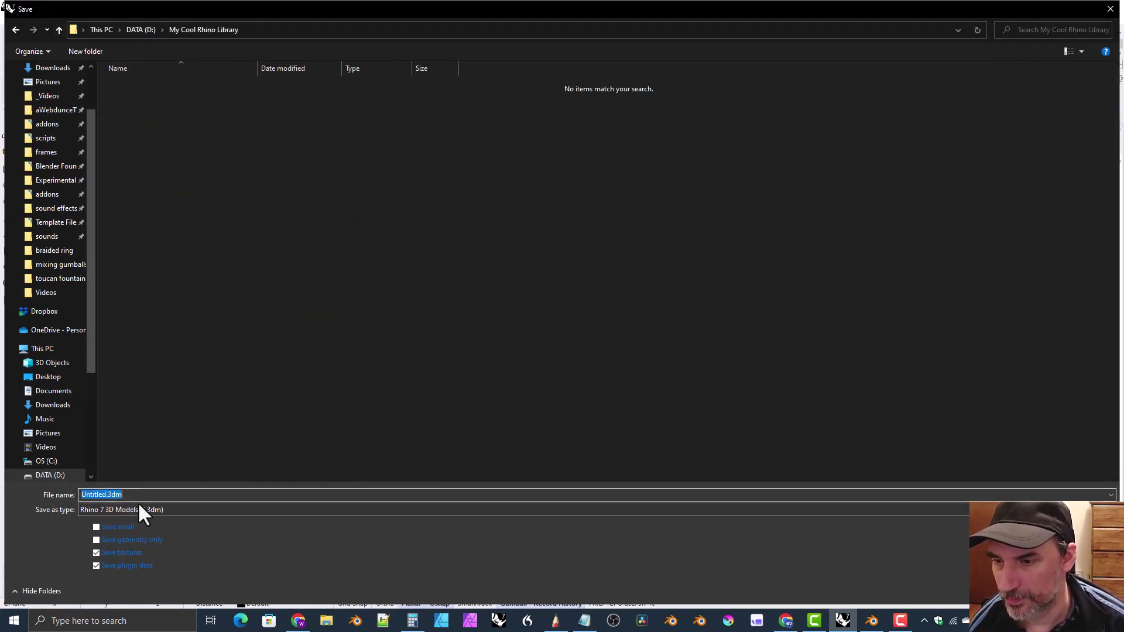
{"action": "type", "text": "asher gem"}
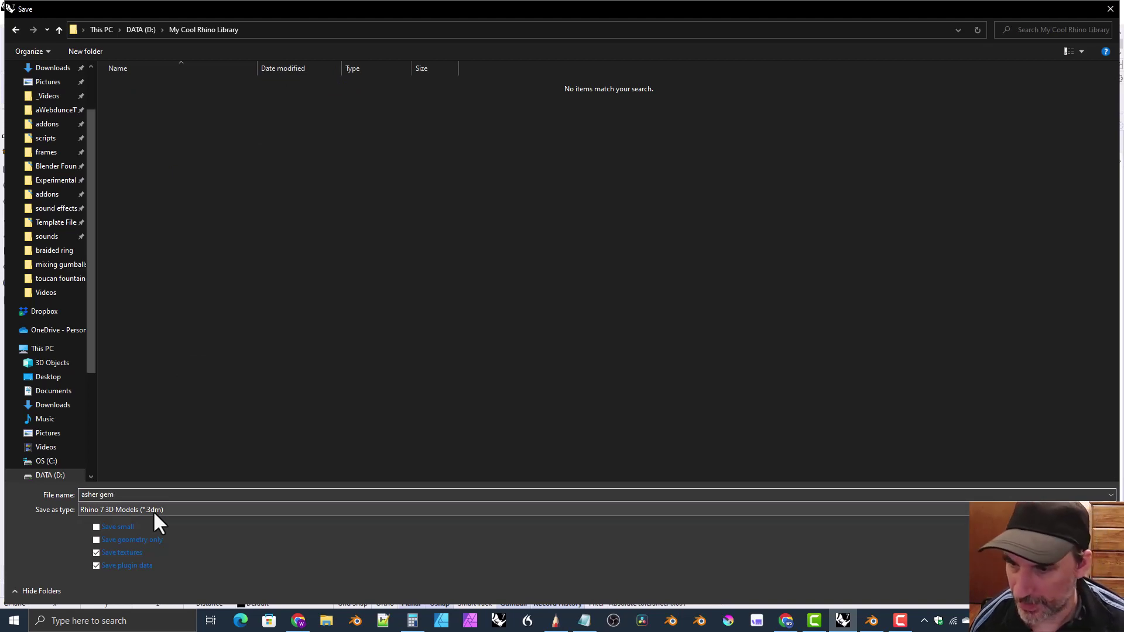
{"action": "key", "text": "Return"}
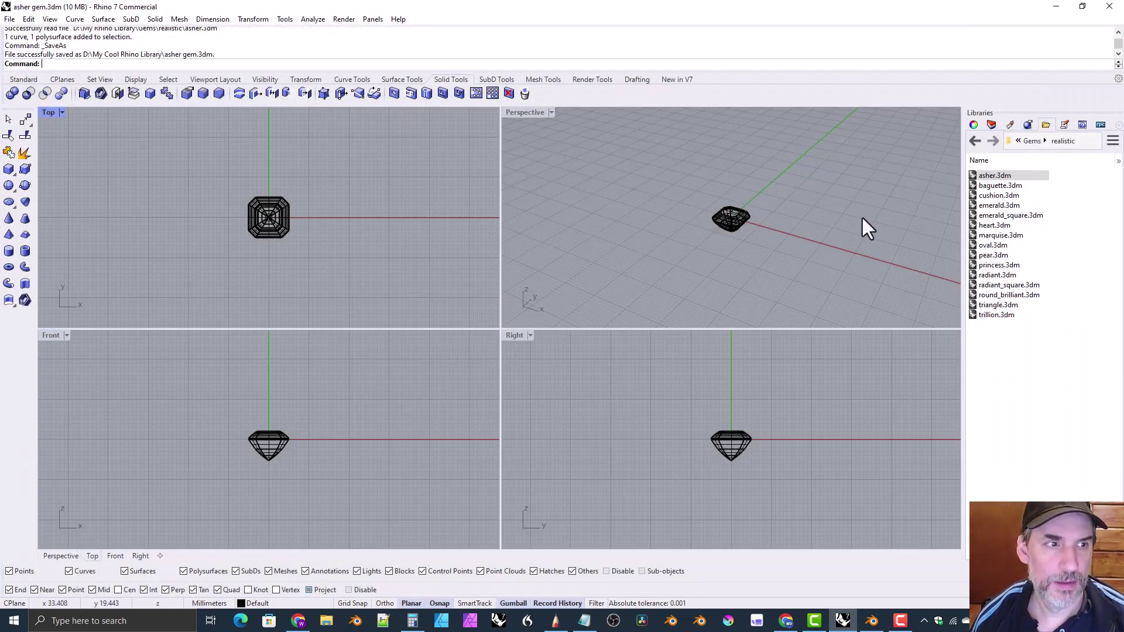
Show My Cool Rhino Library in the Libraries panel and start a new empty model
{"action": "left_click", "coordinate": [1112, 140]}
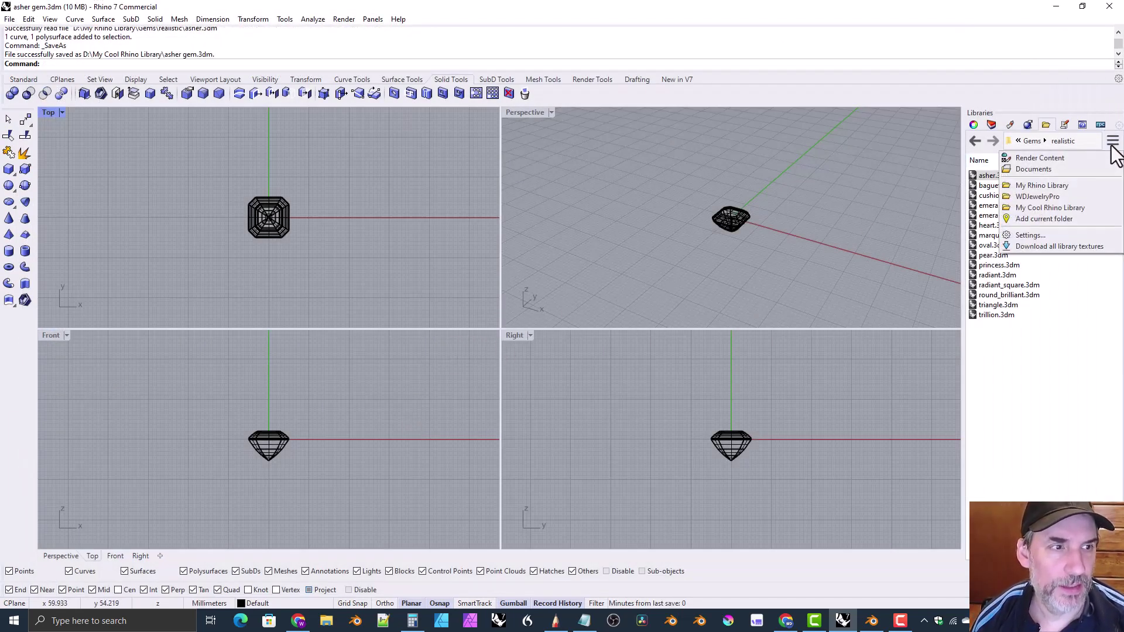
{"action": "left_click", "coordinate": [1034, 207]}
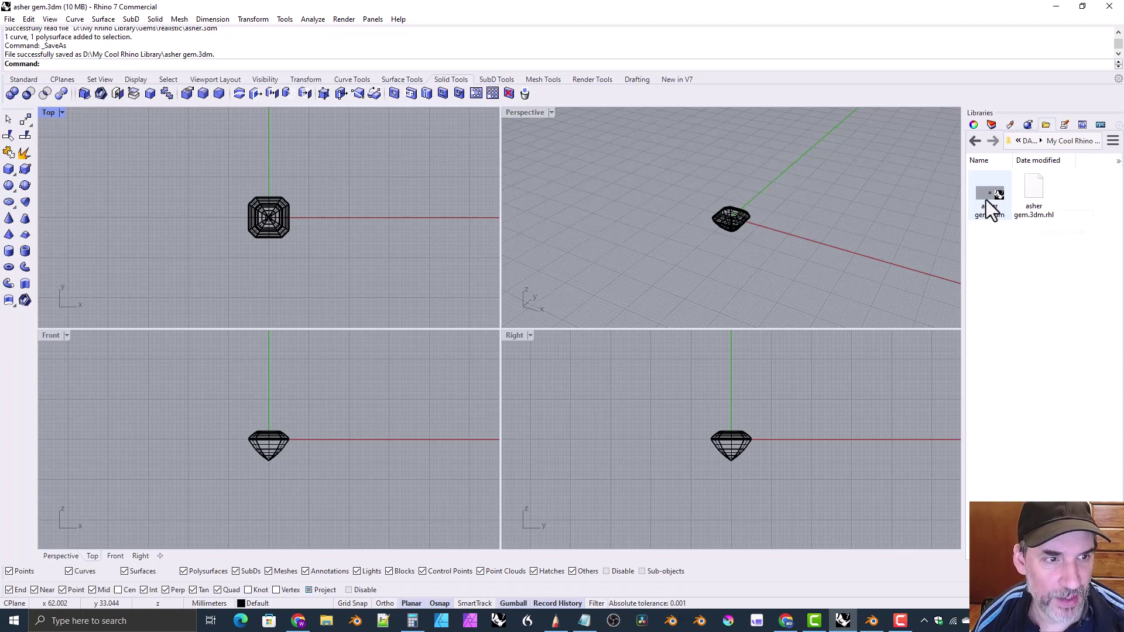
{"action": "left_click", "coordinate": [9, 19]}
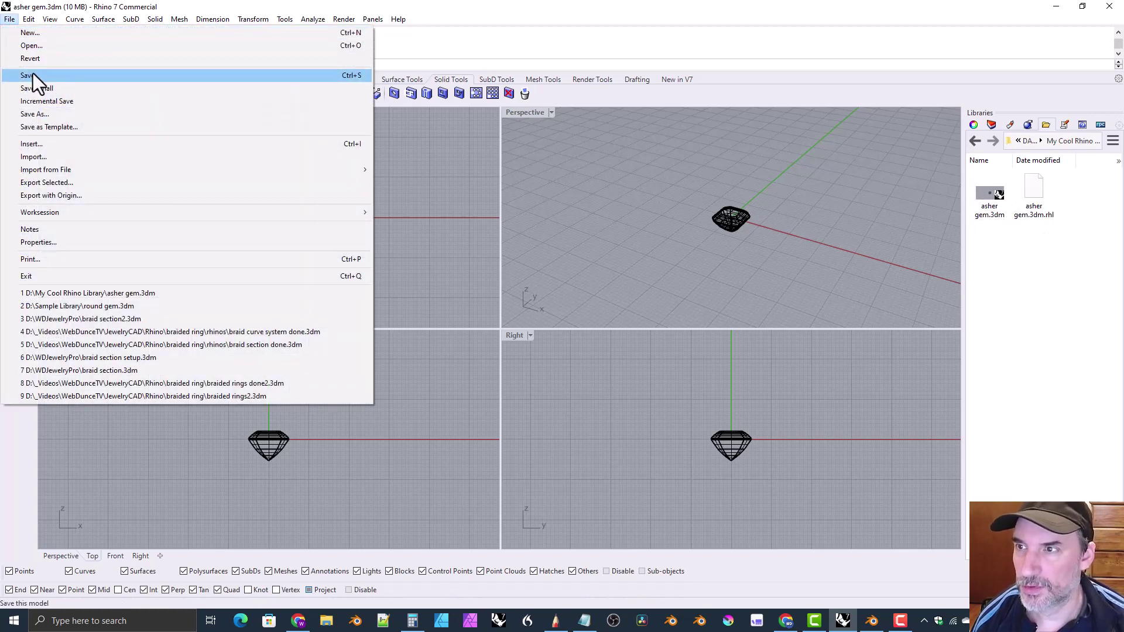
{"action": "left_click", "coordinate": [40, 33]}
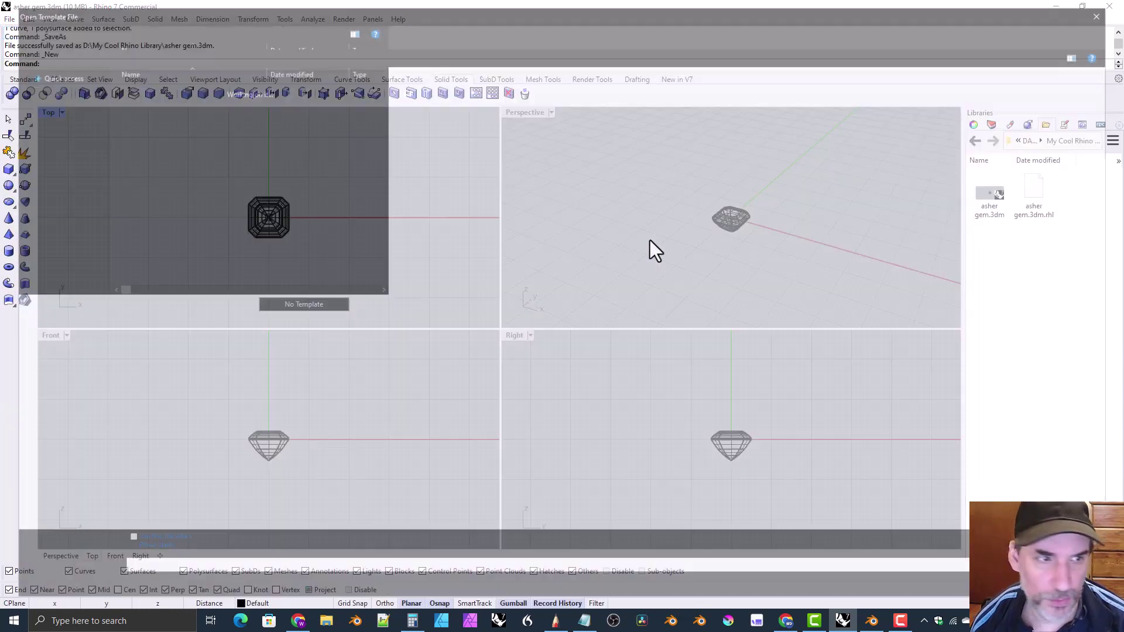
{"action": "key", "text": "Escape"}
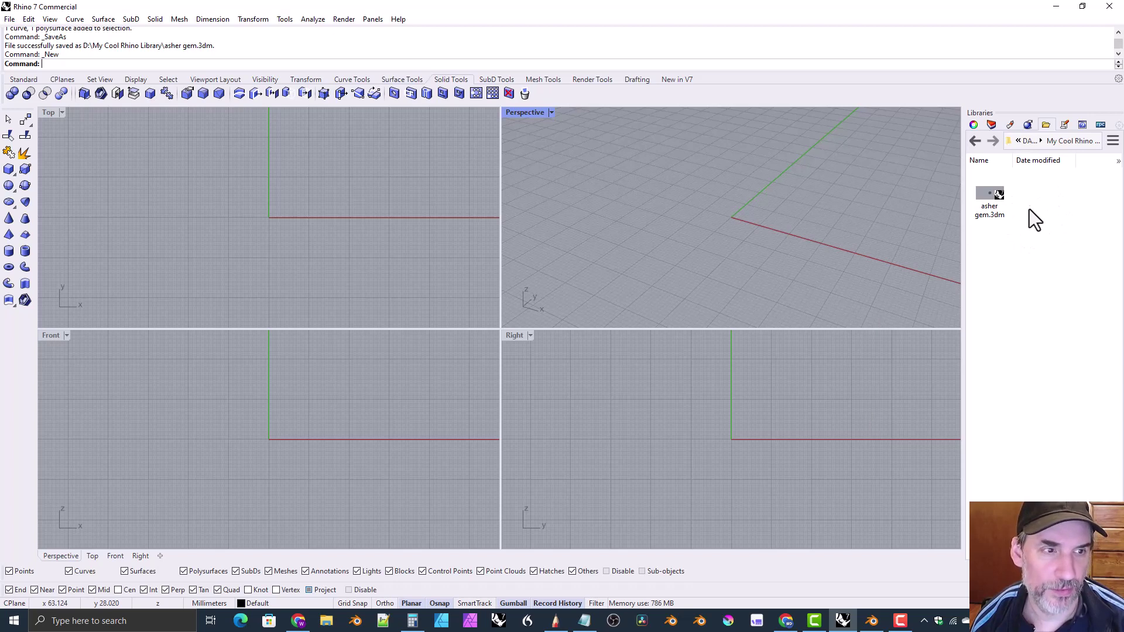
Import asher gem.3dm from My Cool Rhino Library into the Perspective view
{"action": "left_click", "coordinate": [986, 208]}
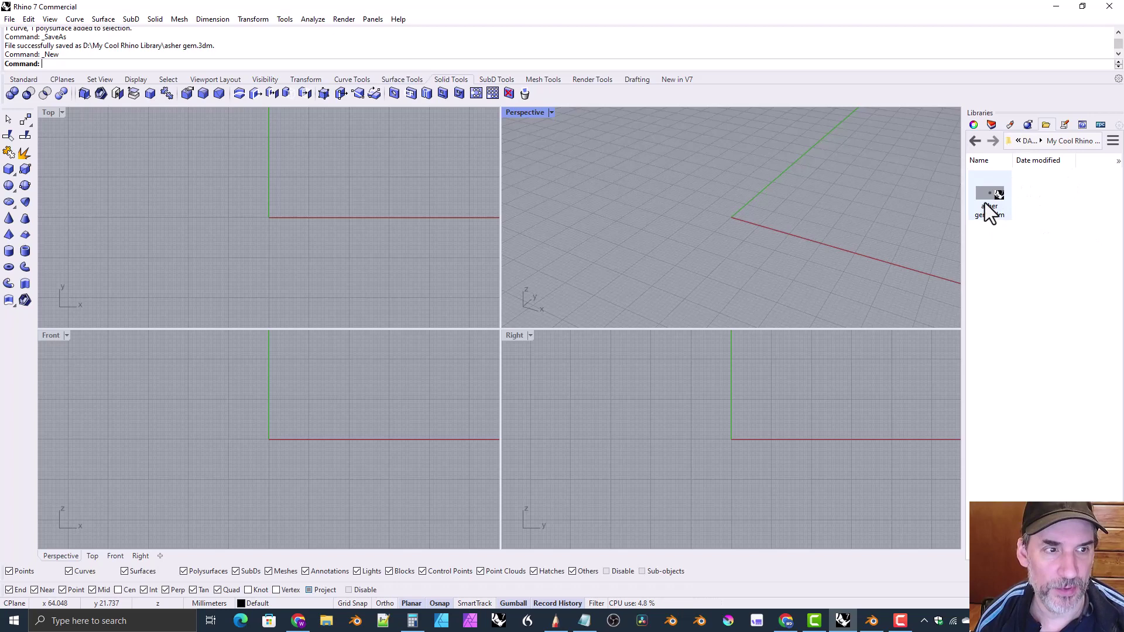
{"action": "left_click", "coordinate": [1112, 141]}
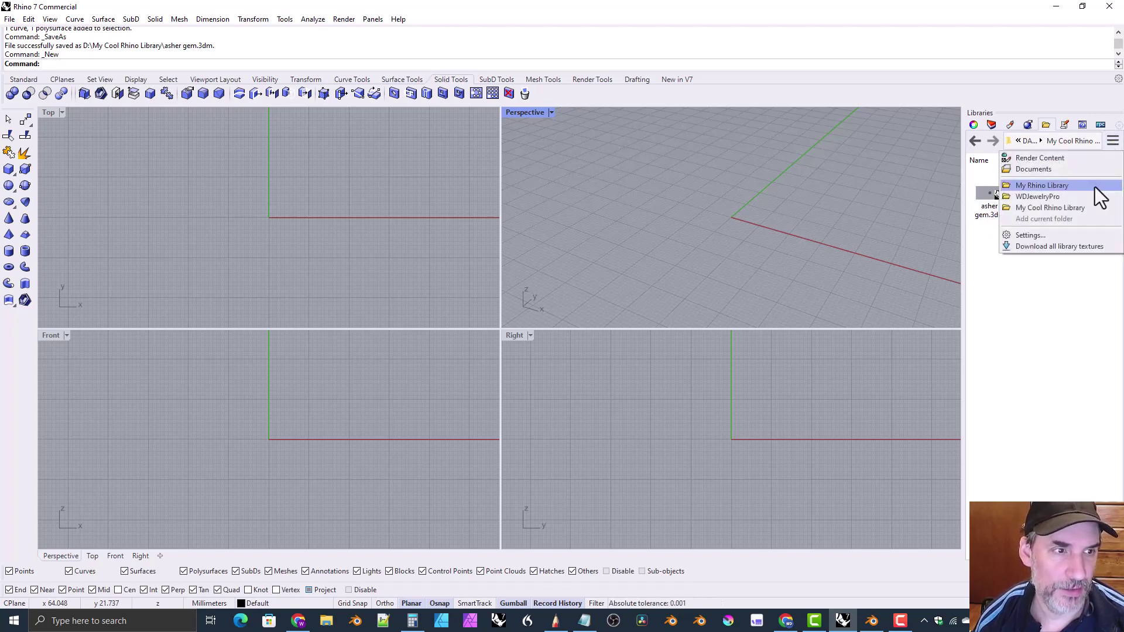
{"action": "left_click", "coordinate": [1038, 208]}
{"action": "left_click_drag", "start_coordinate": [993, 213], "coordinate": [768, 227]}
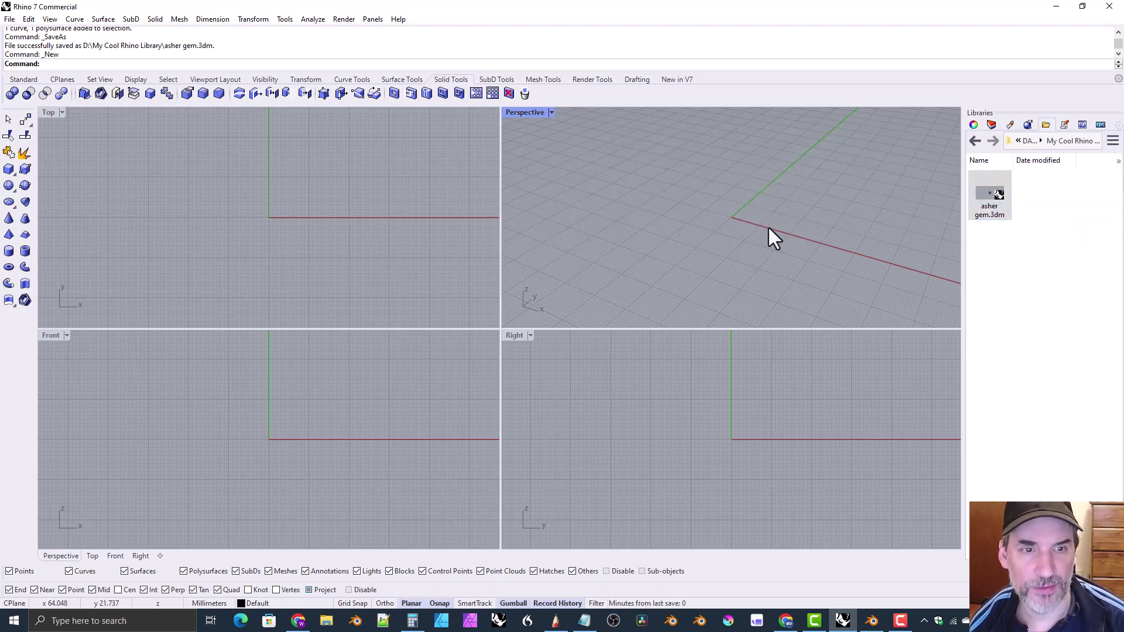
{"action": "left_click", "coordinate": [570, 259]}
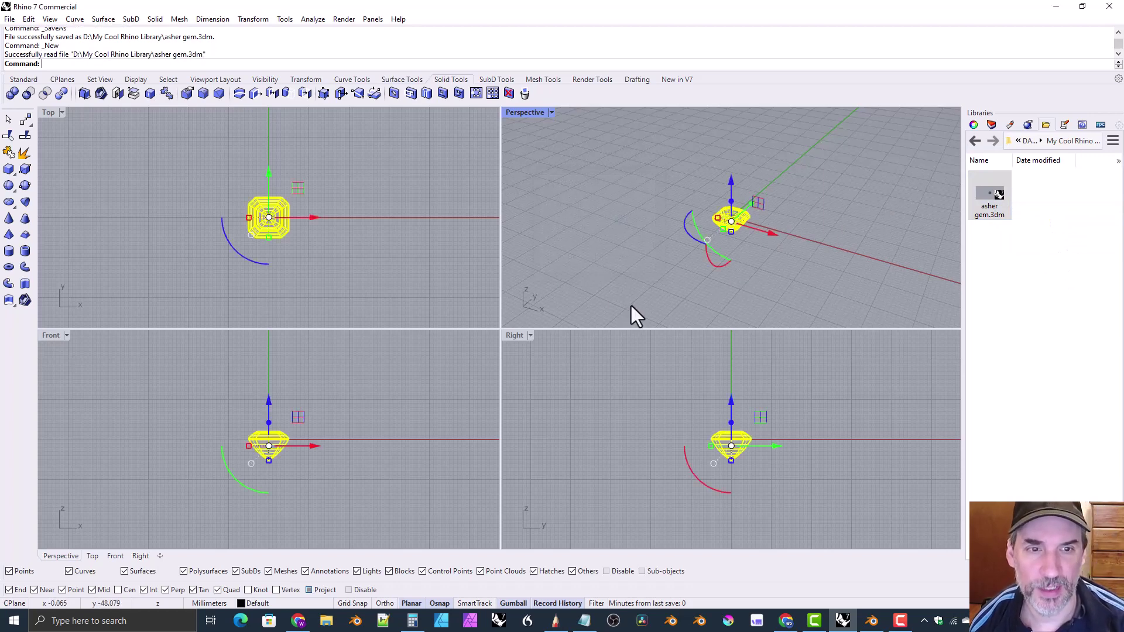
{"action": "key", "text": "Escape"}
Cancel a second import, then select and delete the gem and its curve
{"action": "left_click_drag", "start_coordinate": [988, 194], "coordinate": [755, 200]}
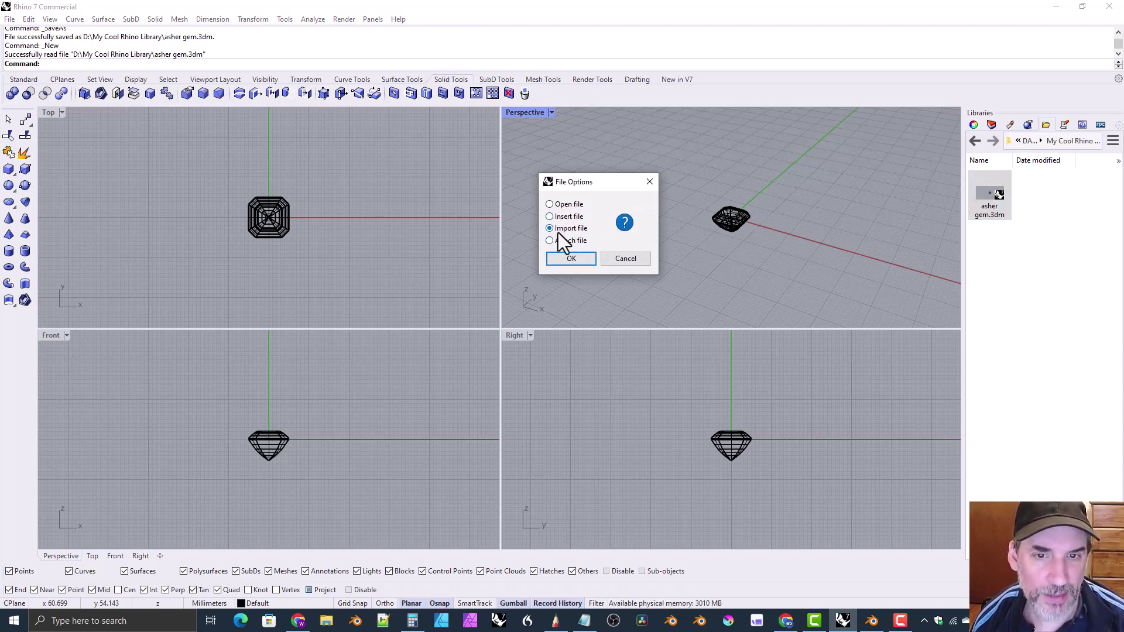
{"action": "left_click", "coordinate": [630, 263]}
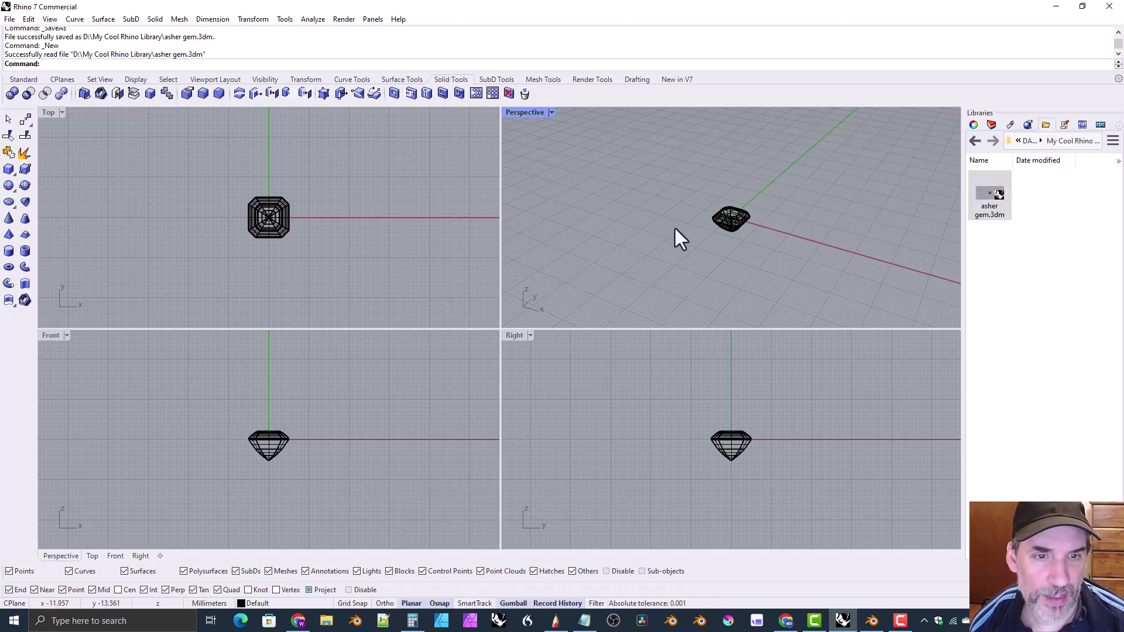
{"action": "left_click_drag", "start_coordinate": [680, 194], "coordinate": [786, 275]}
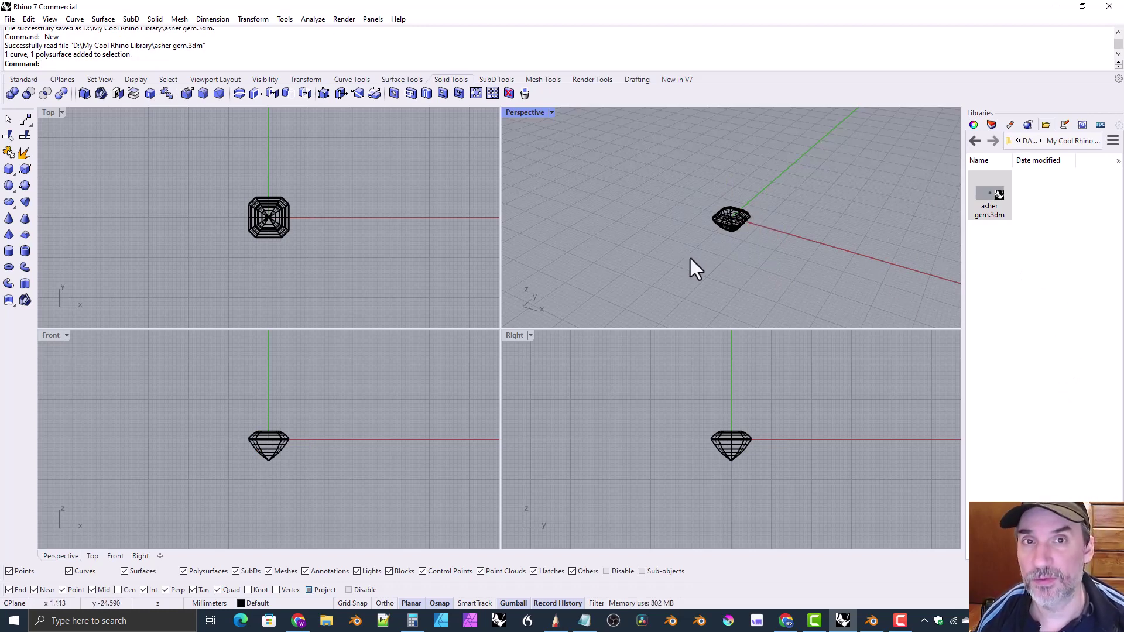
{"action": "key", "text": "ctrl+a"}
{"action": "key", "text": "Delete"}
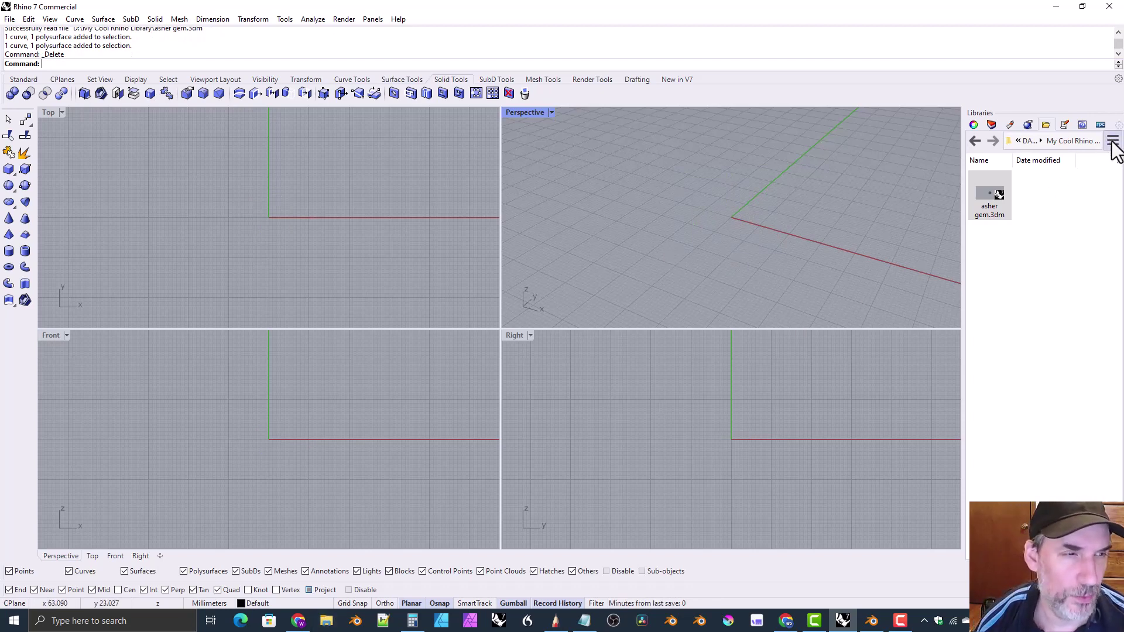
Create a new folder named 'gems' in the library beside asher gem.3dm
{"action": "right_click", "coordinate": [1059, 219]}
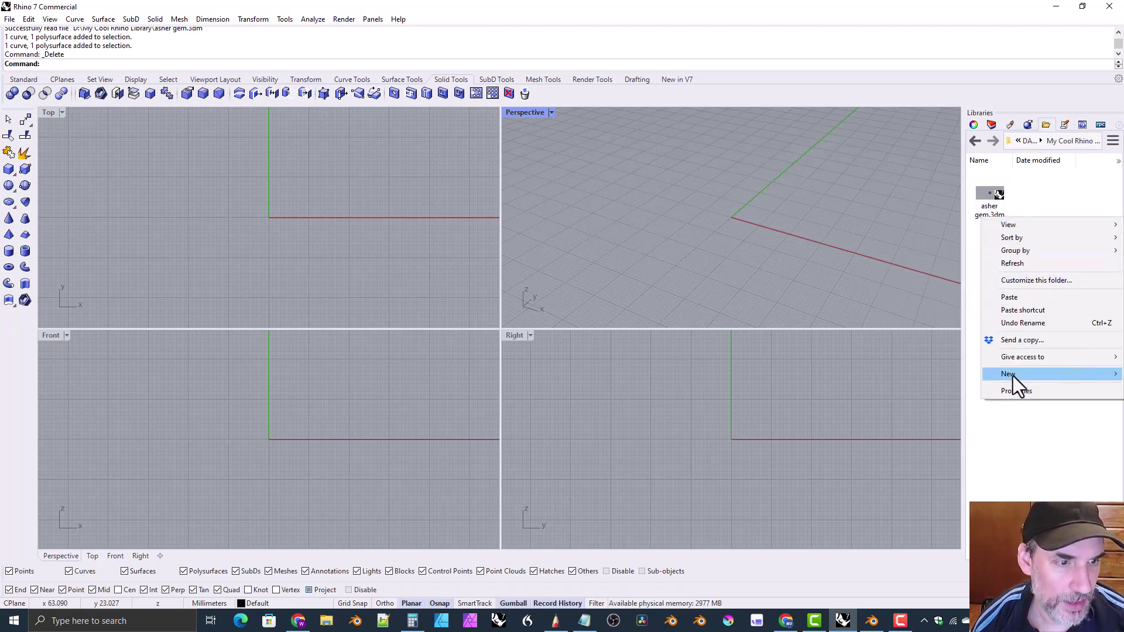
{"action": "mouse_move", "coordinate": [1013, 378]}
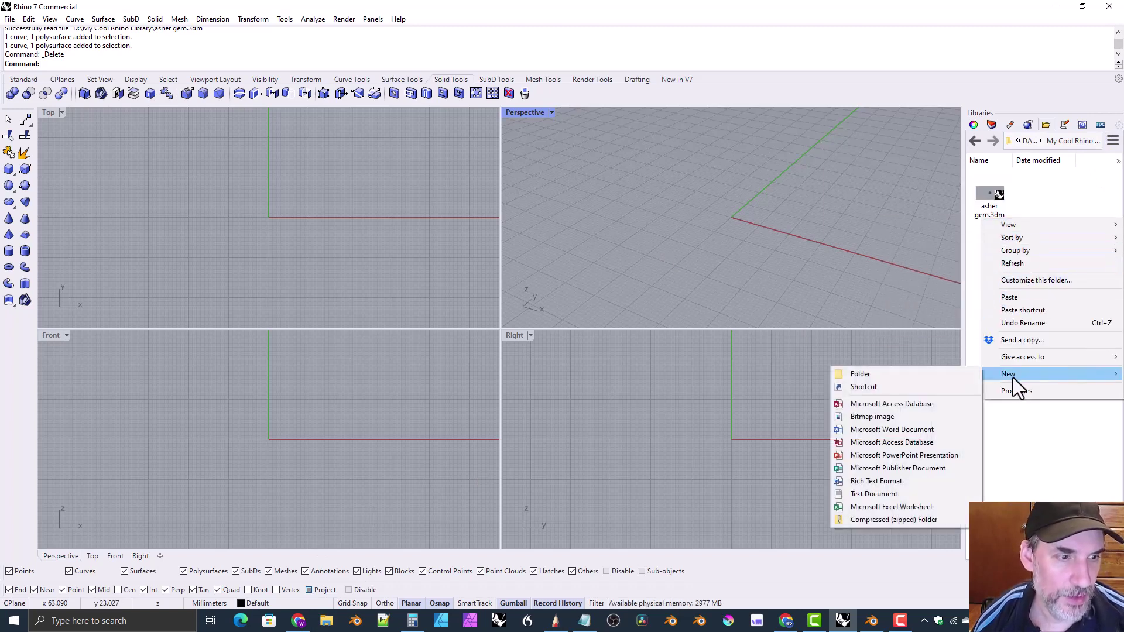
{"action": "left_click", "coordinate": [866, 374]}
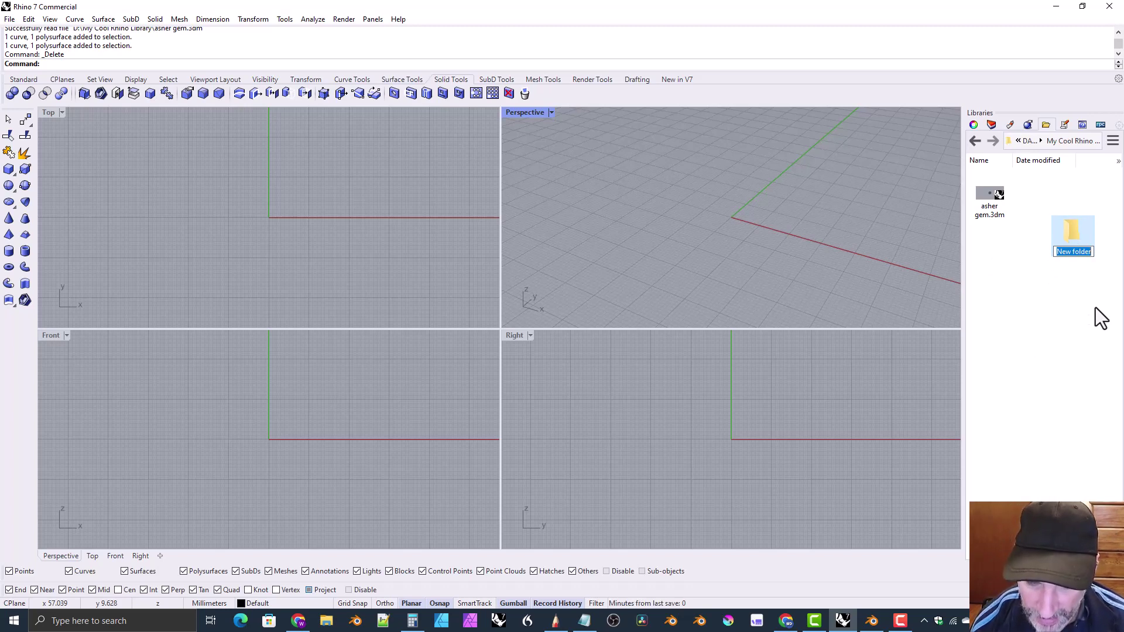
{"action": "type", "text": "gems"}
{"action": "key", "text": "Return"}
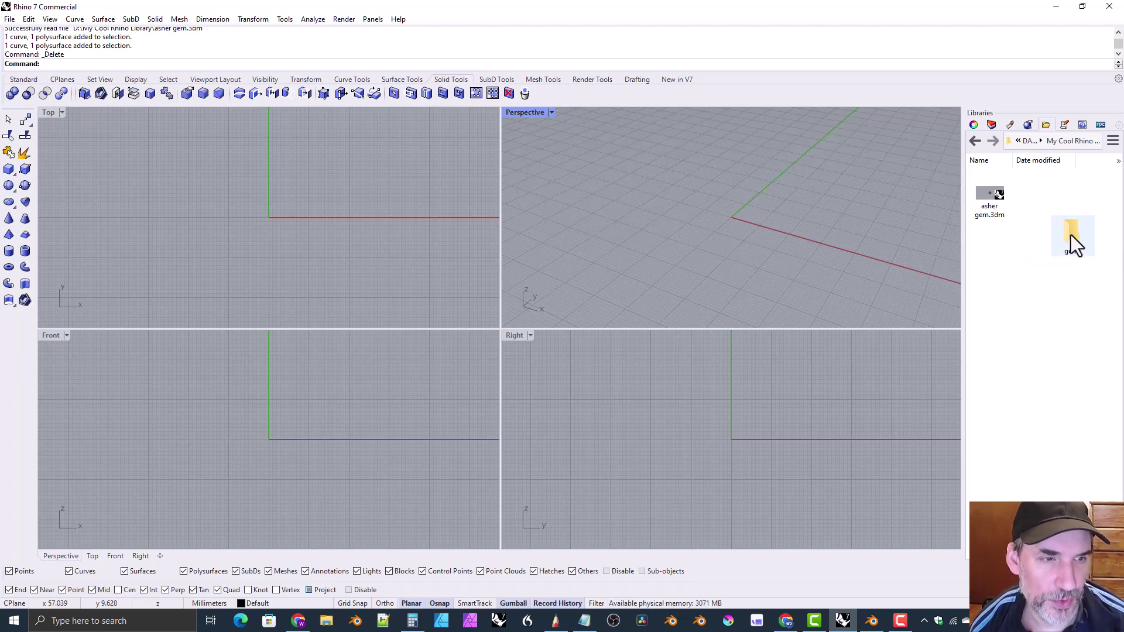
{"action": "mouse_move", "coordinate": [1071, 237]}
{"action": "left_mouse_down"}
{"action": "mouse_move", "coordinate": [1036, 206]}
{"action": "mouse_move", "coordinate": [1048, 246]}
{"action": "mouse_move", "coordinate": [1040, 205]}
{"action": "mouse_move", "coordinate": [1059, 234]}
{"action": "mouse_move", "coordinate": [1052, 241]}
{"action": "left_mouse_up"}
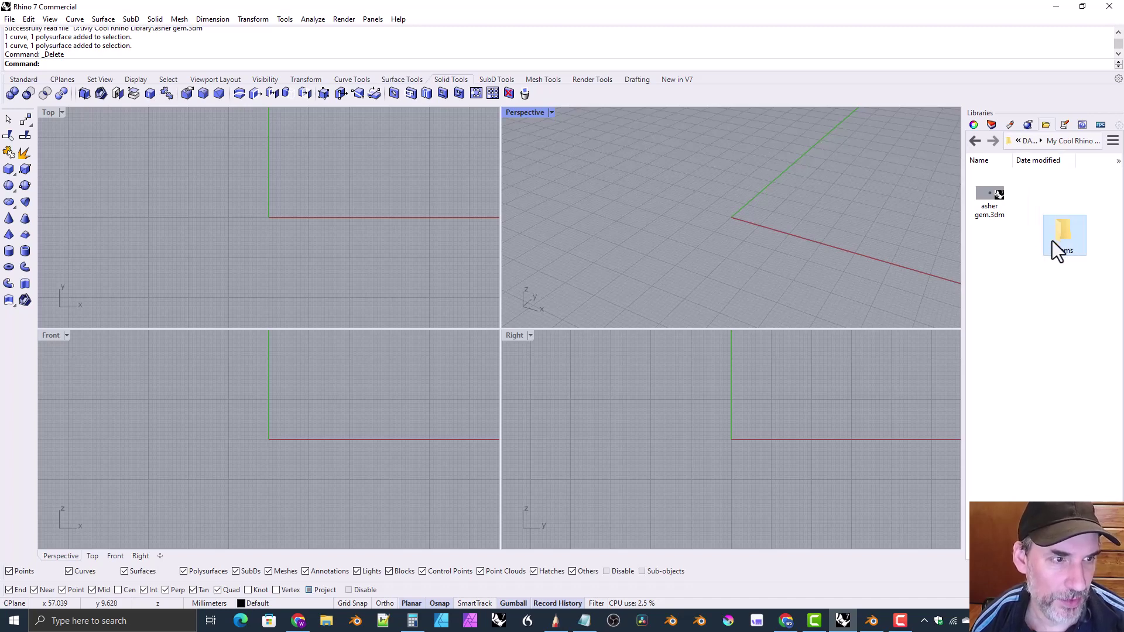
Auto-arrange the library items, then delete the gems folder
{"action": "right_click", "coordinate": [1019, 255]}
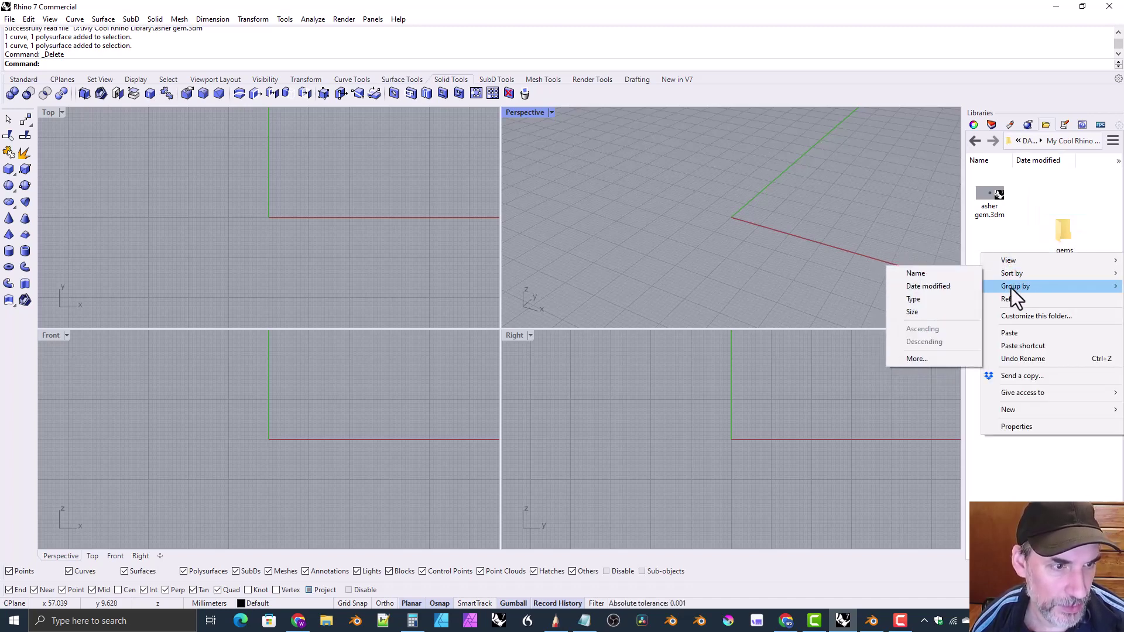
{"action": "mouse_move", "coordinate": [1002, 260]}
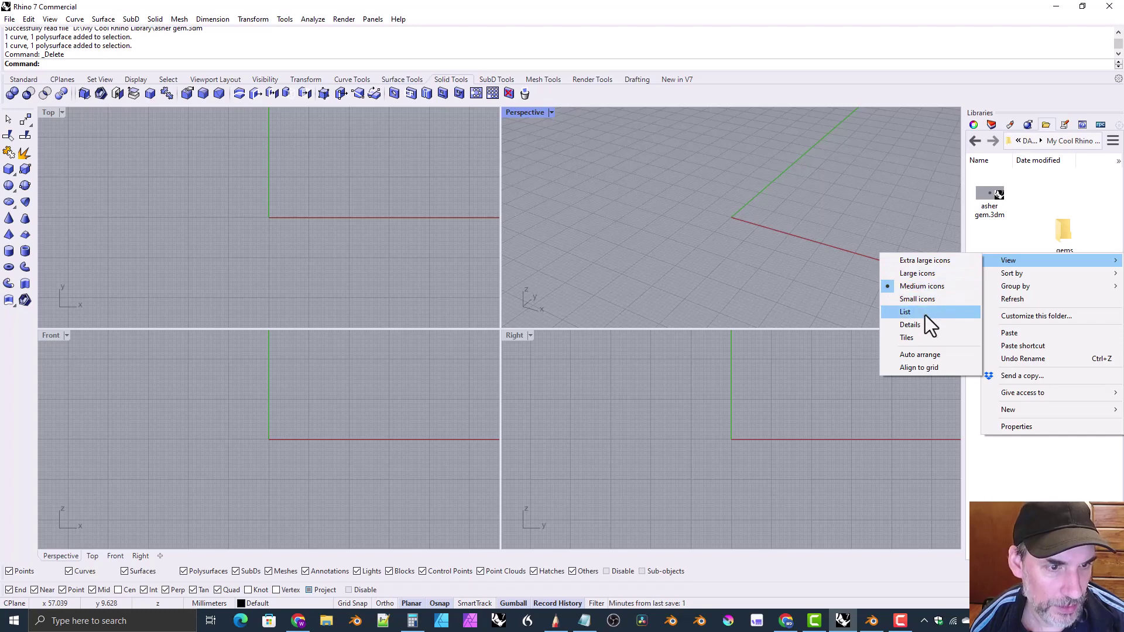
{"action": "left_click", "coordinate": [916, 356]}
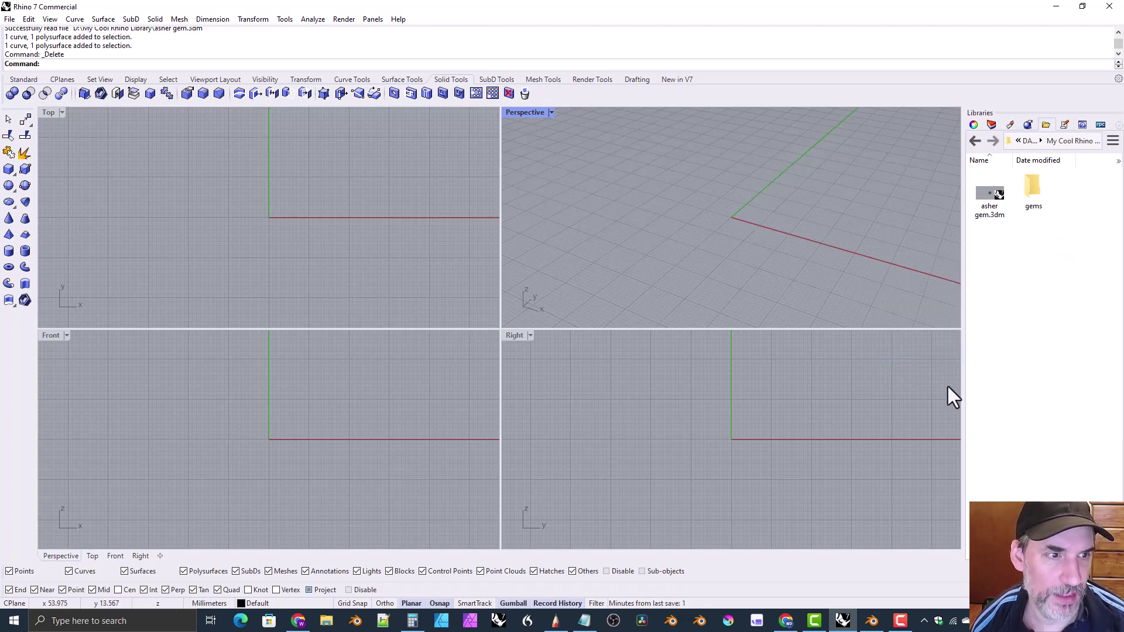
{"action": "left_click", "coordinate": [1033, 189]}
{"action": "key", "text": "Delete"}
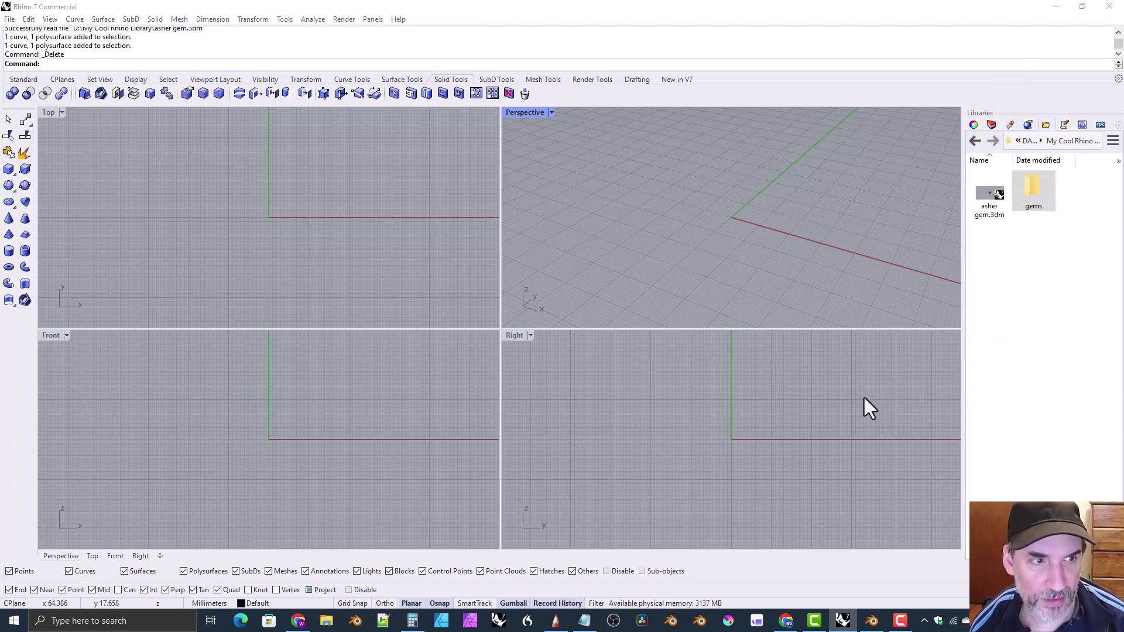
Open the My Cool Rhino Library folder on the DATA (D:) drive in File Explorer
{"action": "left_click", "coordinate": [326, 620]}
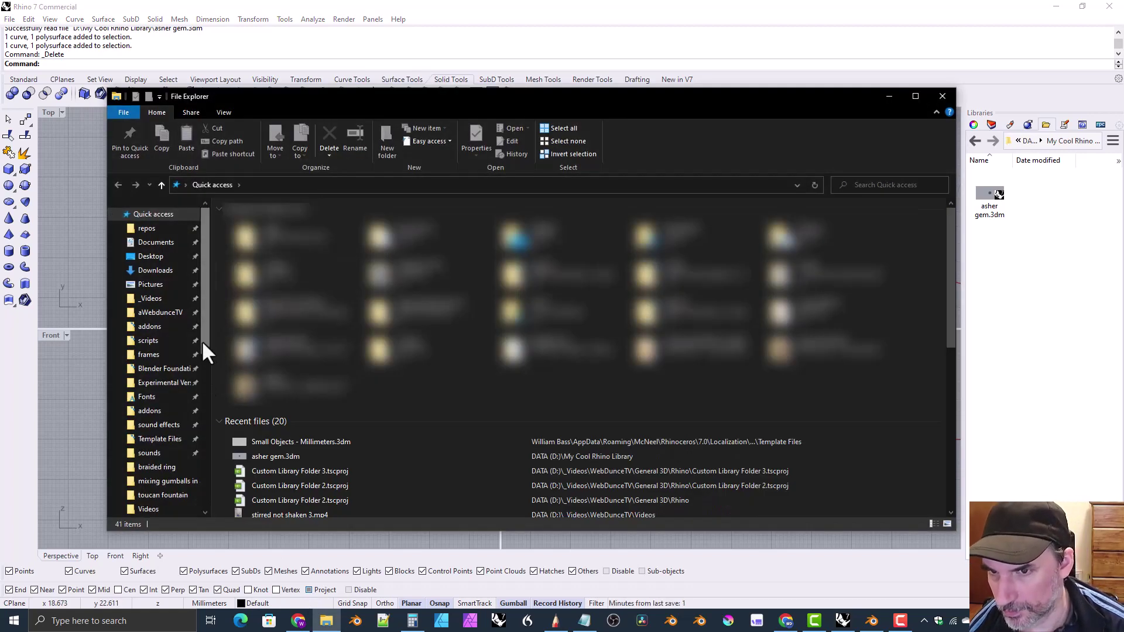
{"action": "scroll", "coordinate": [201, 351], "scroll_direction": "down", "scroll_amount": 6}
{"action": "left_click", "coordinate": [144, 433]}
{"action": "scroll", "coordinate": [946, 314], "scroll_direction": "down", "scroll_amount": 10}
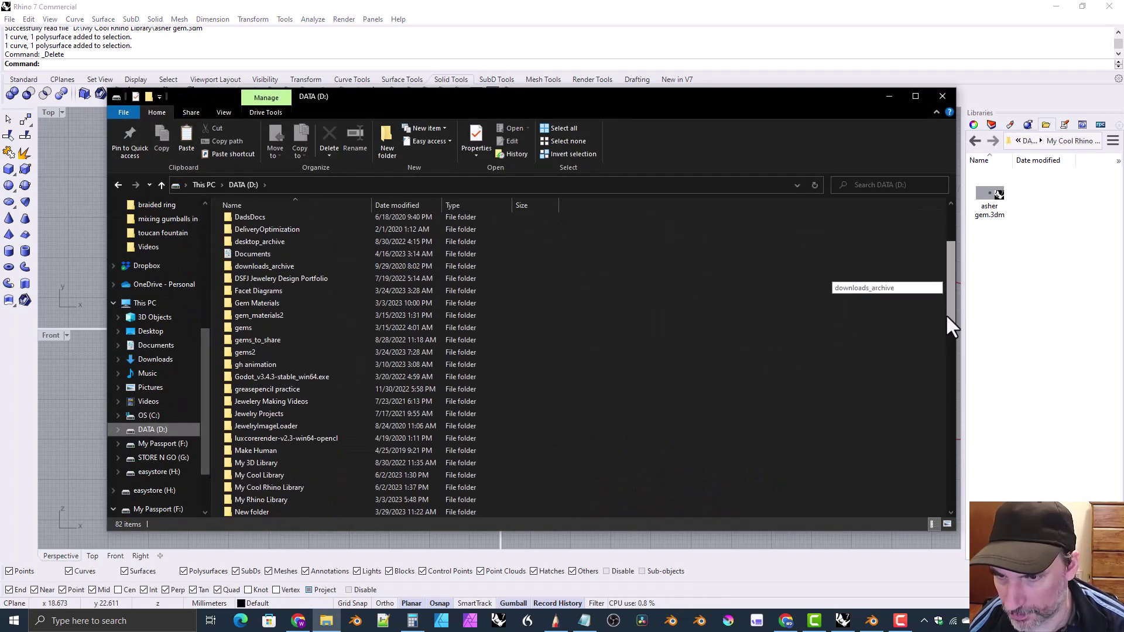
{"action": "double_click", "coordinate": [237, 467]}
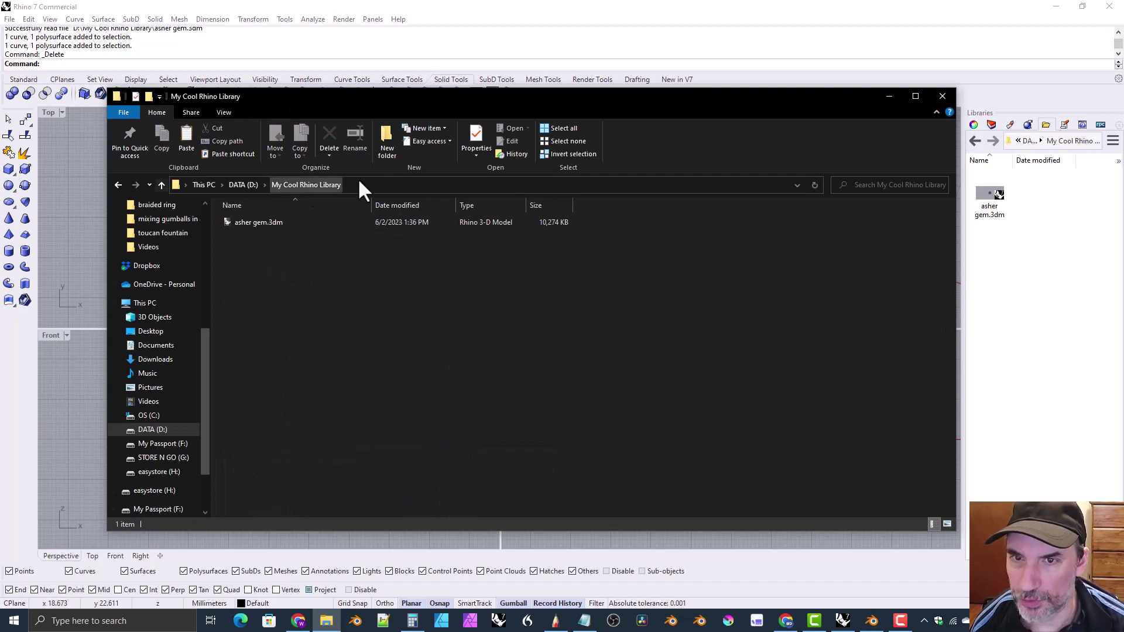
Create a 'gems' subfolder, move asher gem.3dm into it, and close Explorer
{"action": "left_click", "coordinate": [387, 145]}
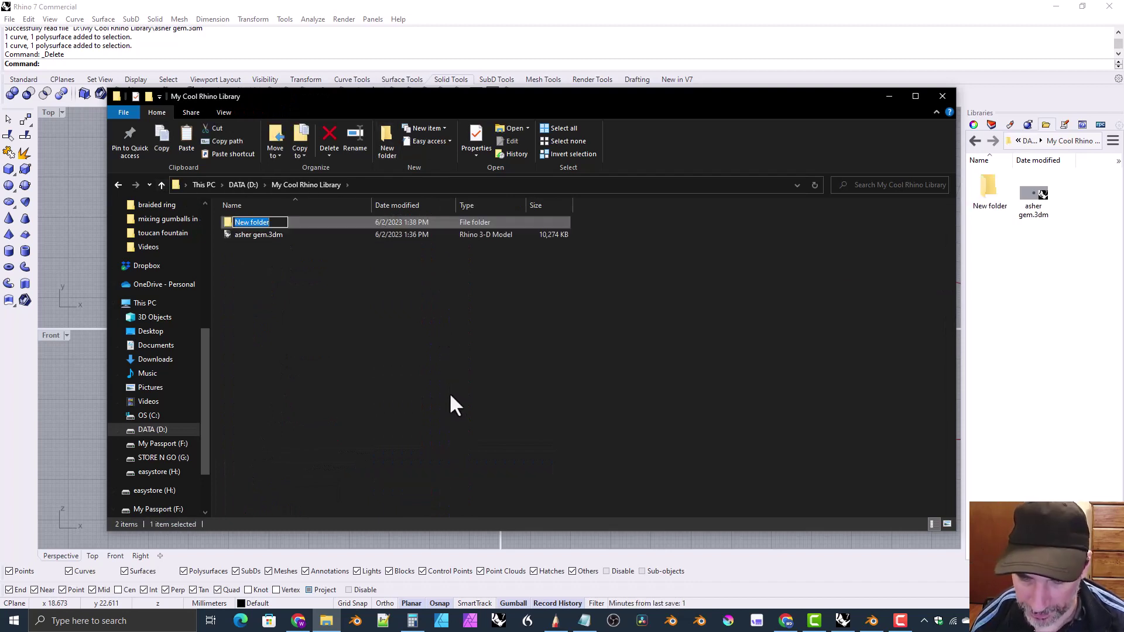
{"action": "type", "text": "su"}
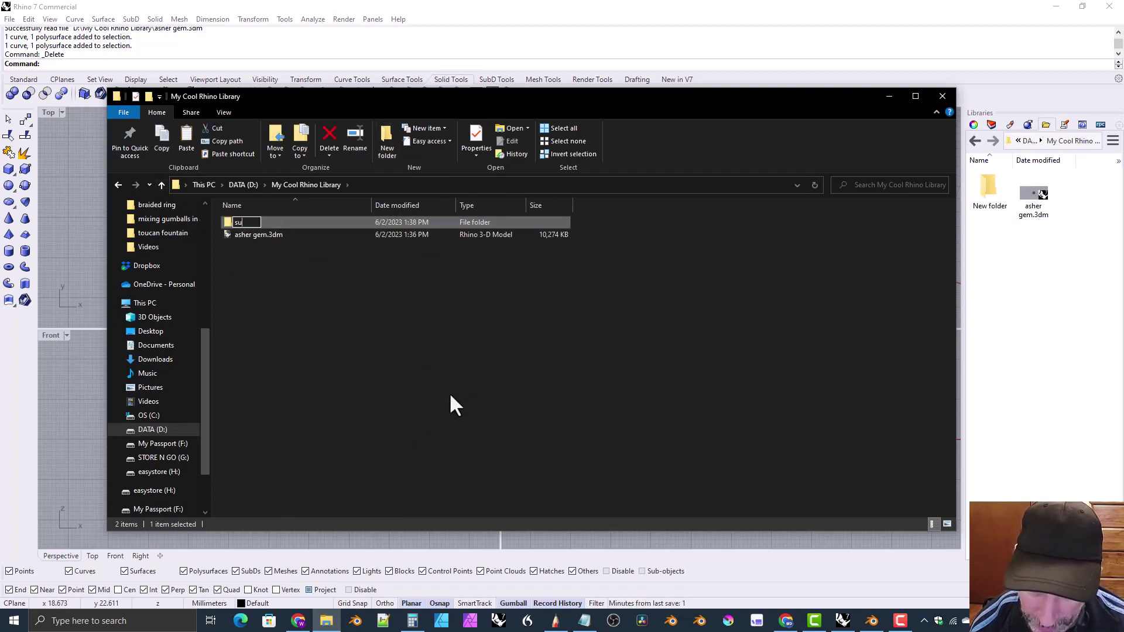
{"action": "type", "text": "b ligbrar"}
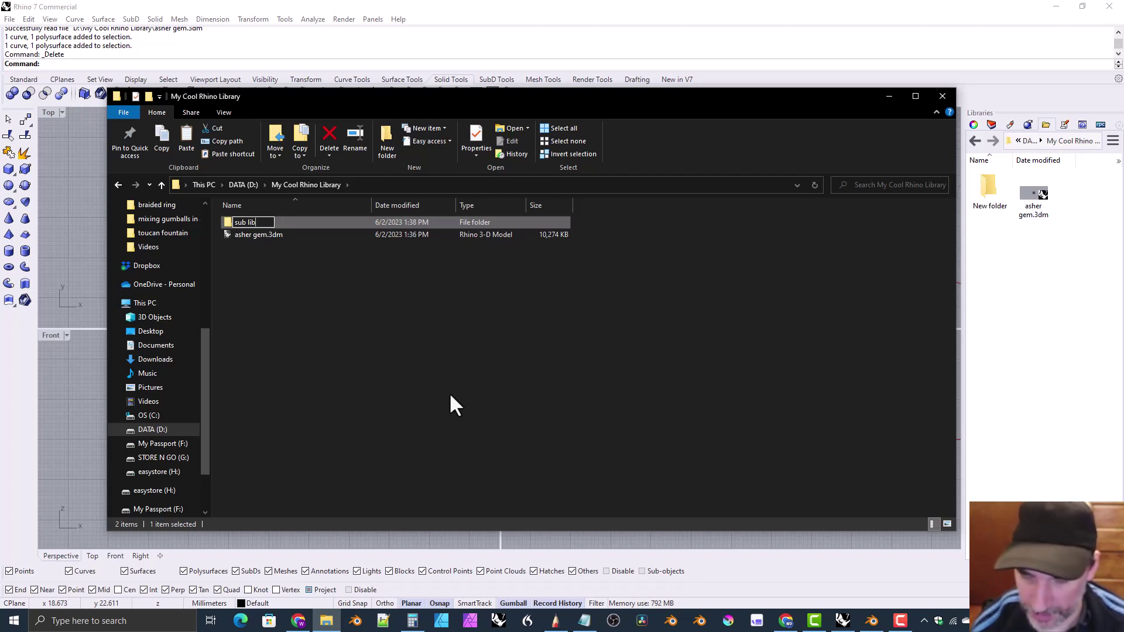
{"action": "key", "text": "BackSpace"}
{"action": "key", "text": "BackSpace"}
{"action": "key", "text": "BackSpace"}
{"action": "key", "text": "BackSpace"}
{"action": "key", "text": "BackSpace"}
{"action": "key", "text": "BackSpace"}
{"action": "key", "text": "BackSpace"}
{"action": "key", "text": "BackSpace"}
{"action": "key", "text": "BackSpace"}
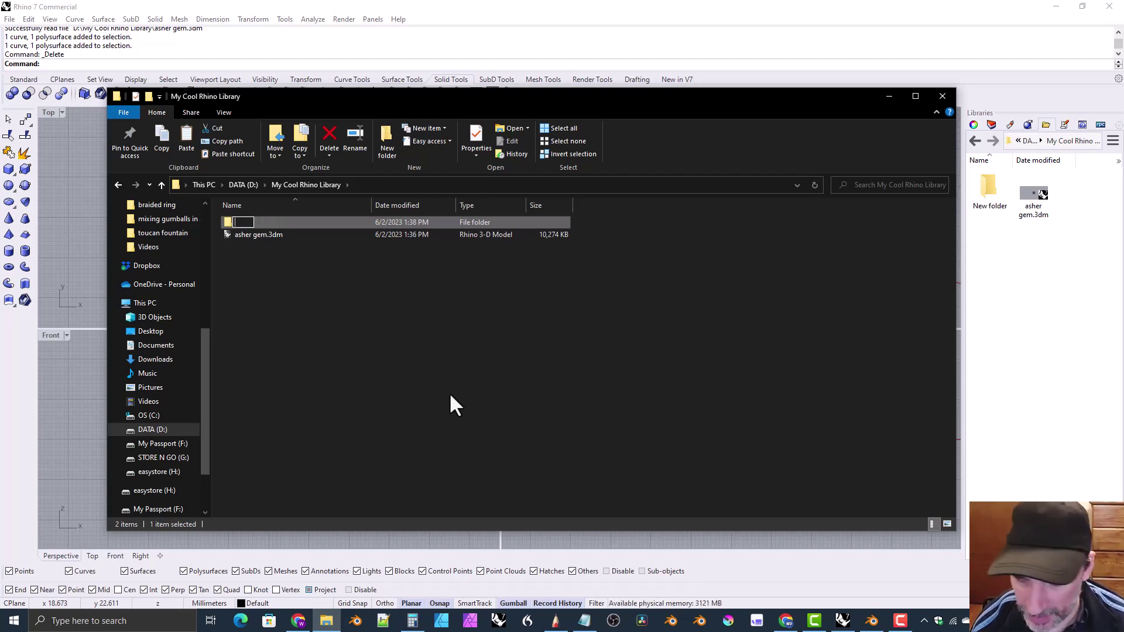
{"action": "type", "text": "gems"}
{"action": "key", "text": "Return"}
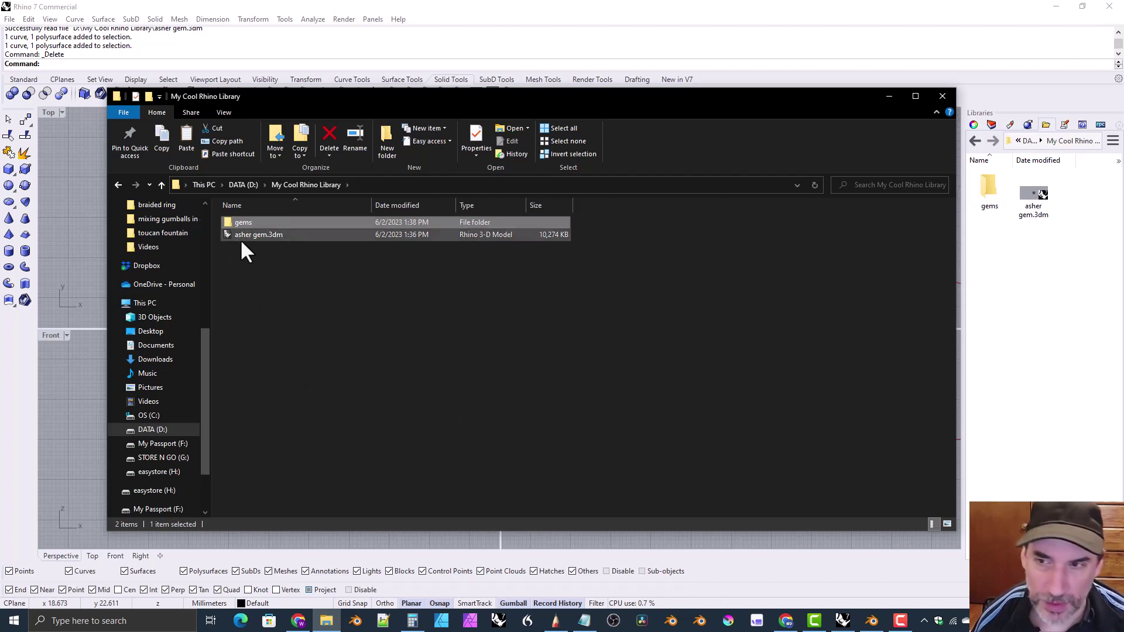
{"action": "left_click_drag", "start_coordinate": [241, 239], "coordinate": [244, 224]}
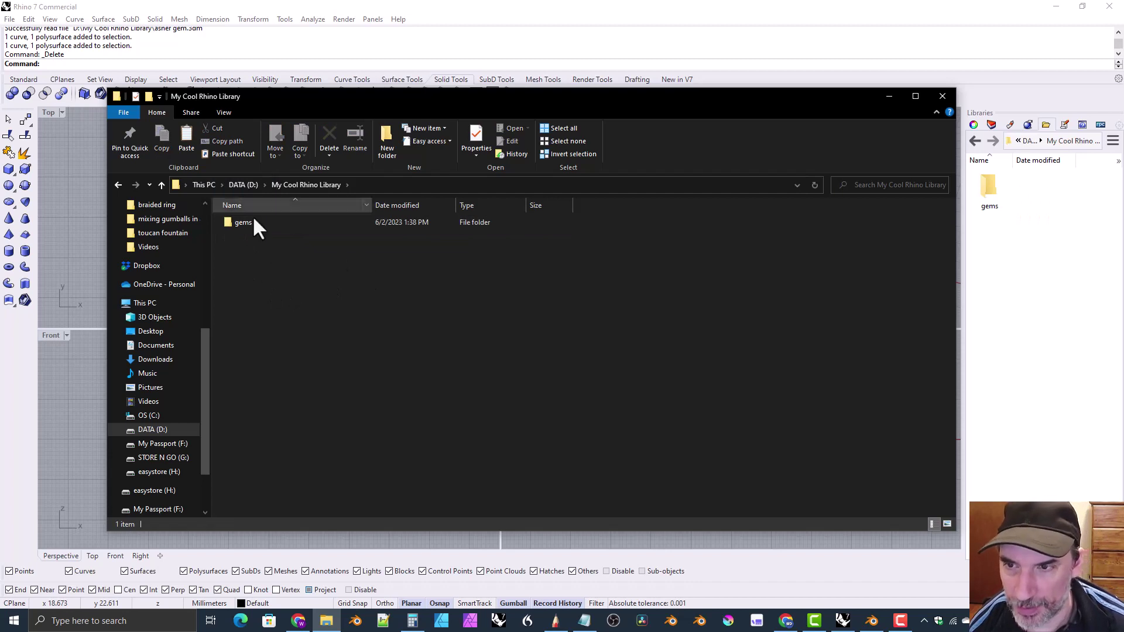
{"action": "left_click", "coordinate": [942, 96]}
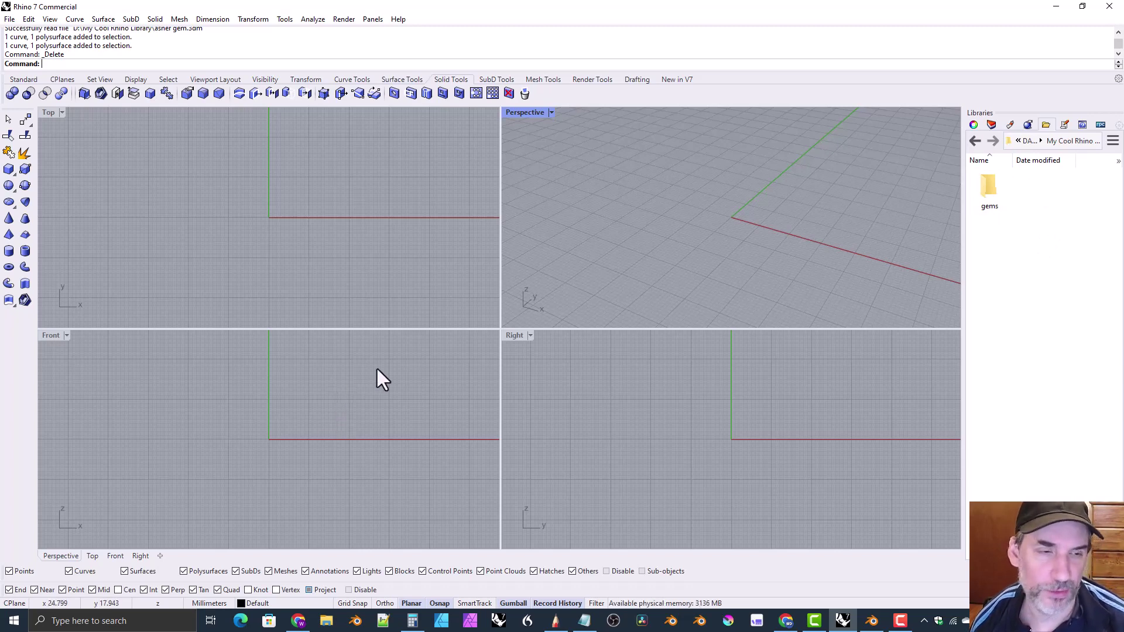
Import asher gem.3dm from the library's gems folder into the Perspective viewport, then deselect it
{"action": "double_click", "coordinate": [989, 188]}
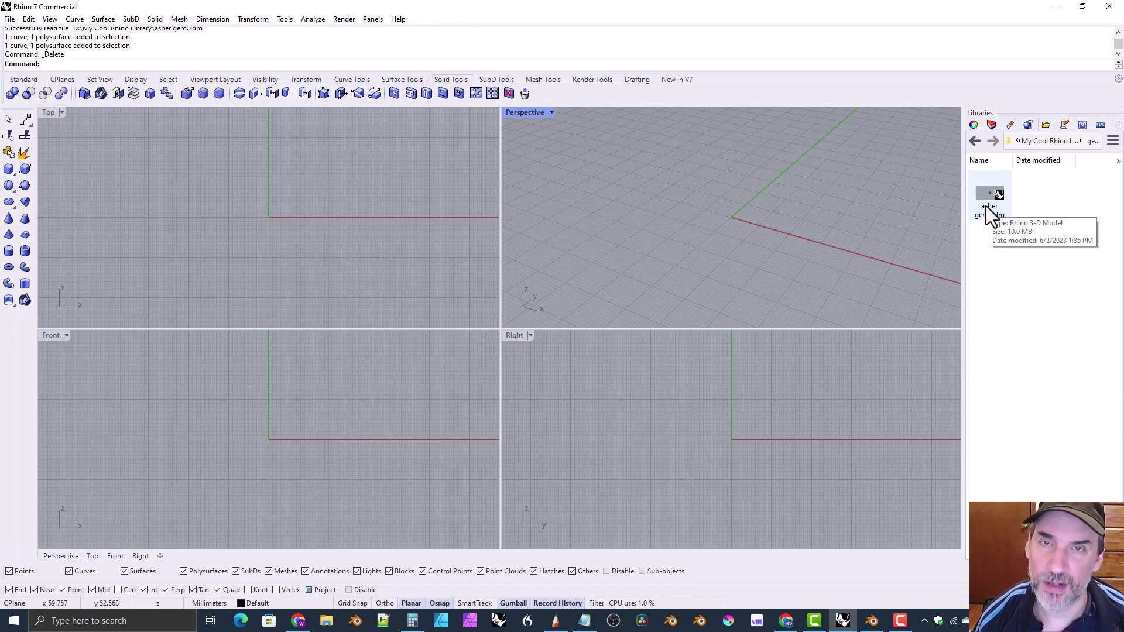
{"action": "left_click_drag", "start_coordinate": [992, 198], "coordinate": [793, 227]}
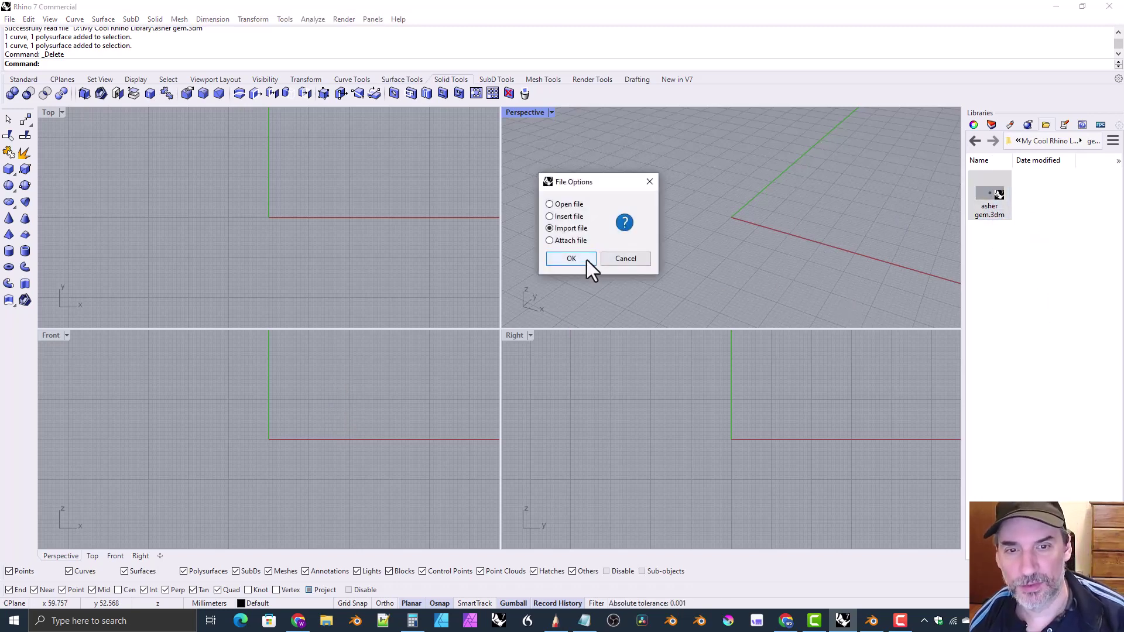
{"action": "left_click", "coordinate": [586, 260]}
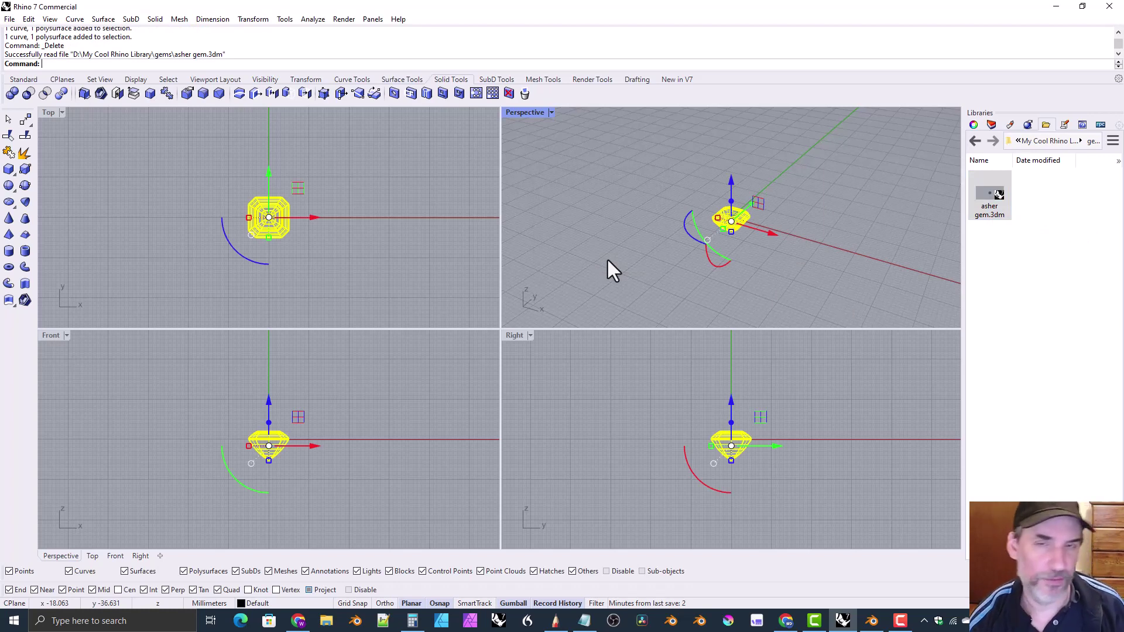
{"action": "left_click", "coordinate": [632, 297]}
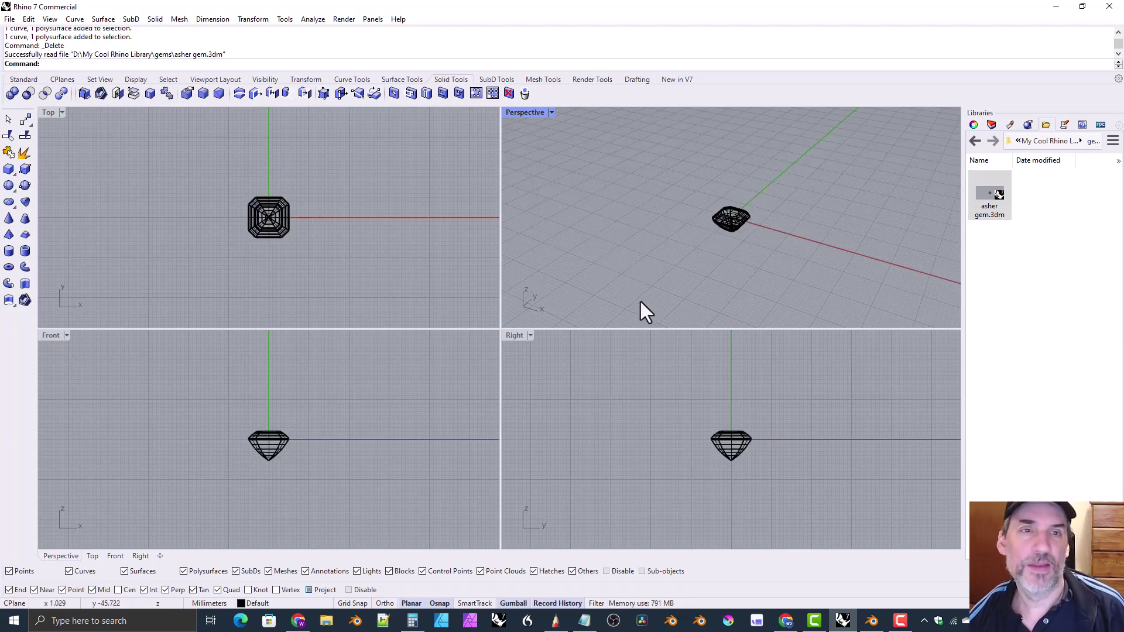